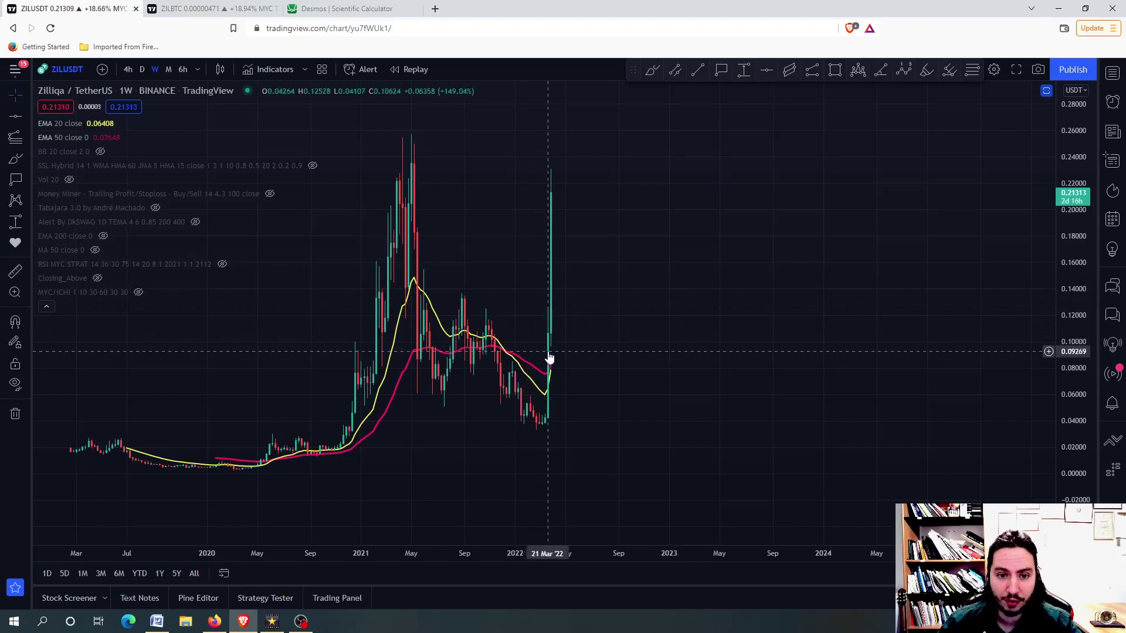
scroll(550, 358, "up", 2)
scroll(549, 358, "up", 1)
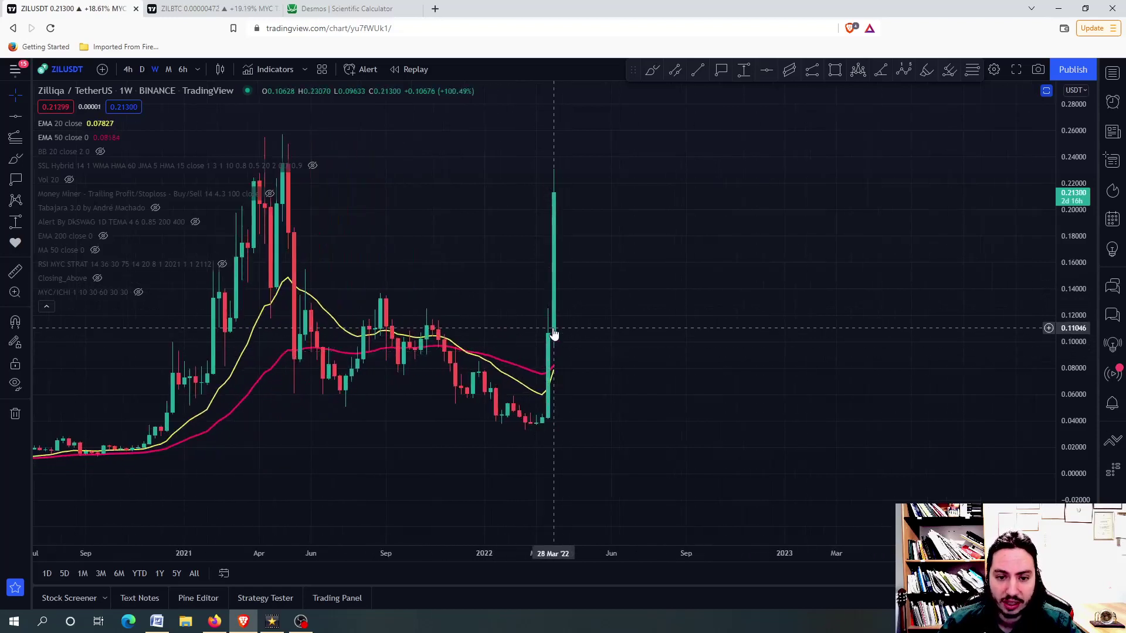
scroll(554, 334, "down", 2)
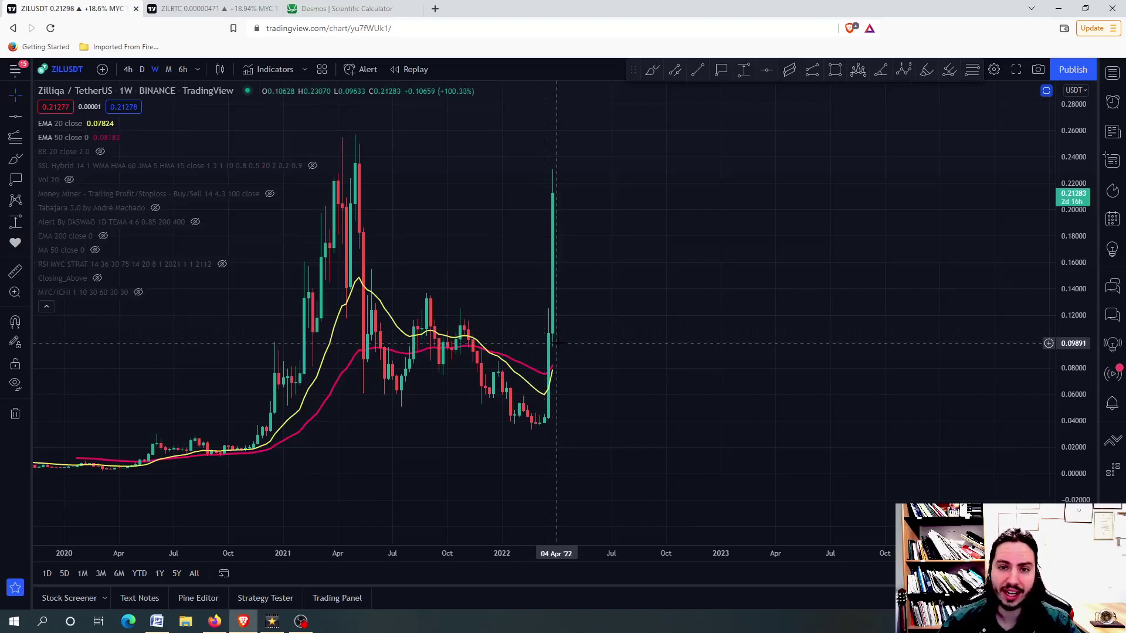
Step: Pan the ZIL/USDT weekly chart to frame the 2021 peak and the recent surge
left_click_drag(588, 255, 581, 304)
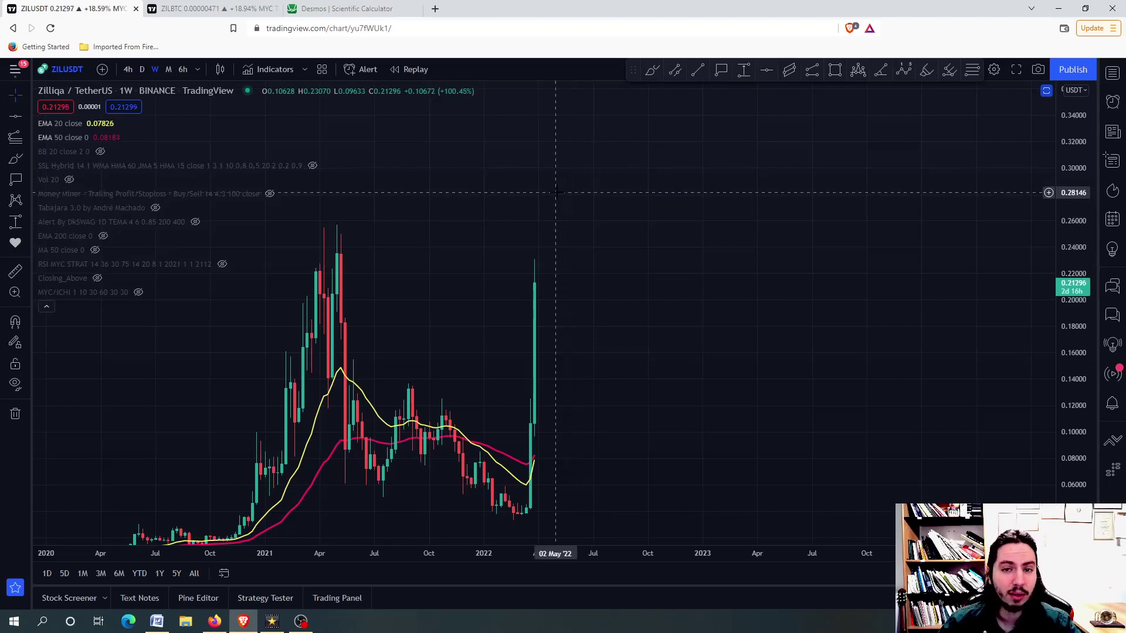
scroll(574, 190, "down", 2)
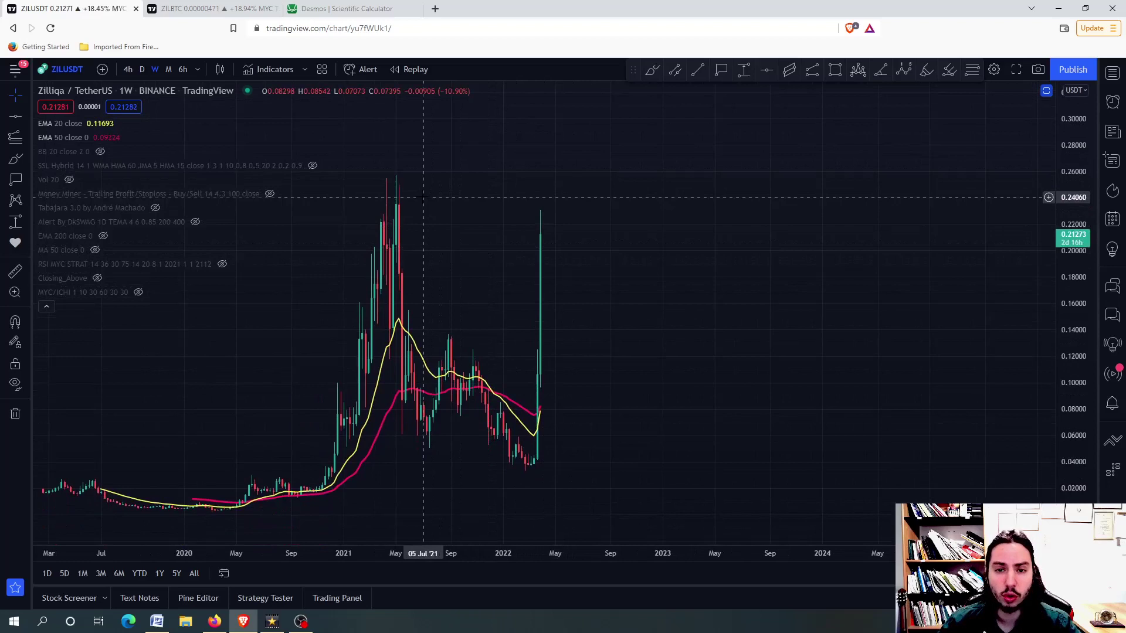
mouse_move(423, 197)
left_mouse_down()
mouse_move(484, 175)
mouse_move(450, 213)
left_mouse_up()
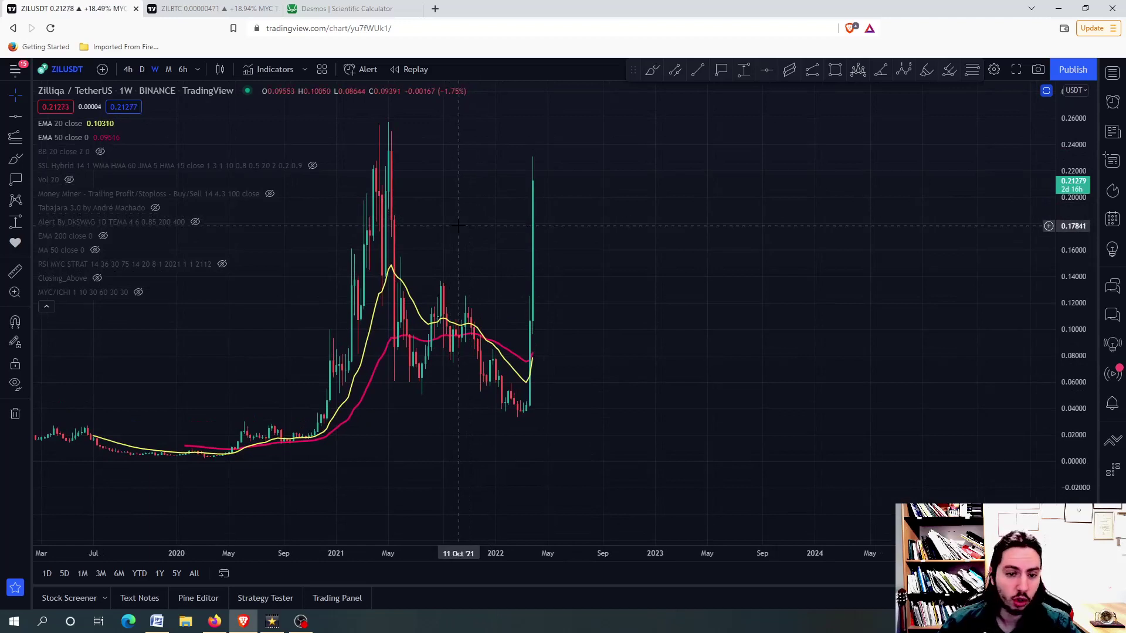
Step: Draw a Fib retracement from the May 2021 high to the February 2022 low, showing levels up to 1.236
left_click(24, 139)
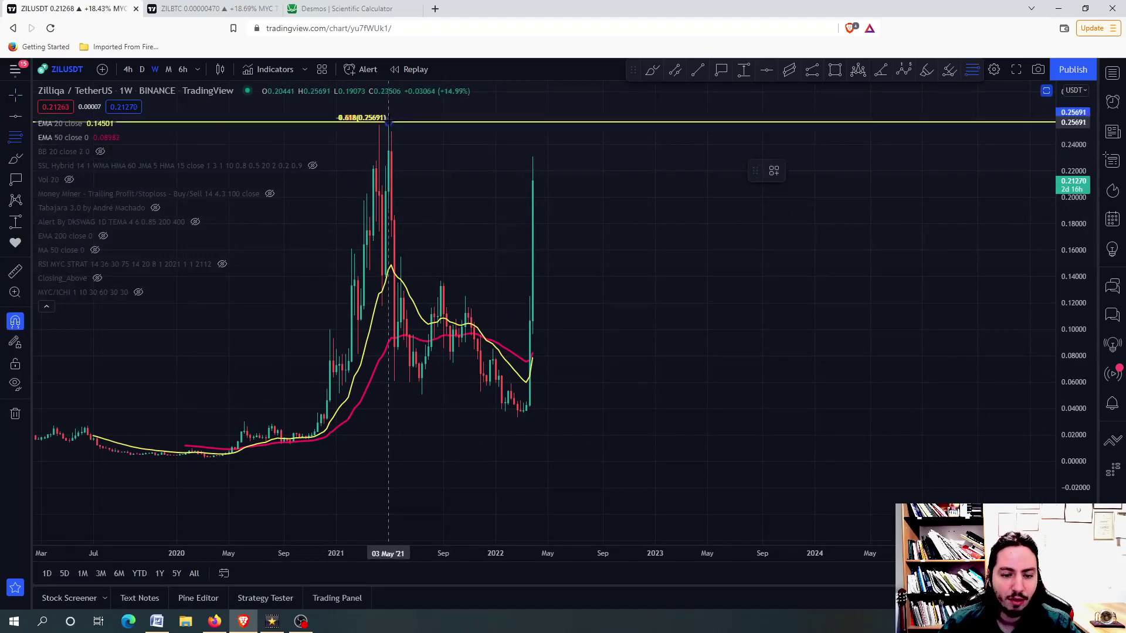
left_click_drag(388, 123, 517, 420)
left_click(517, 420)
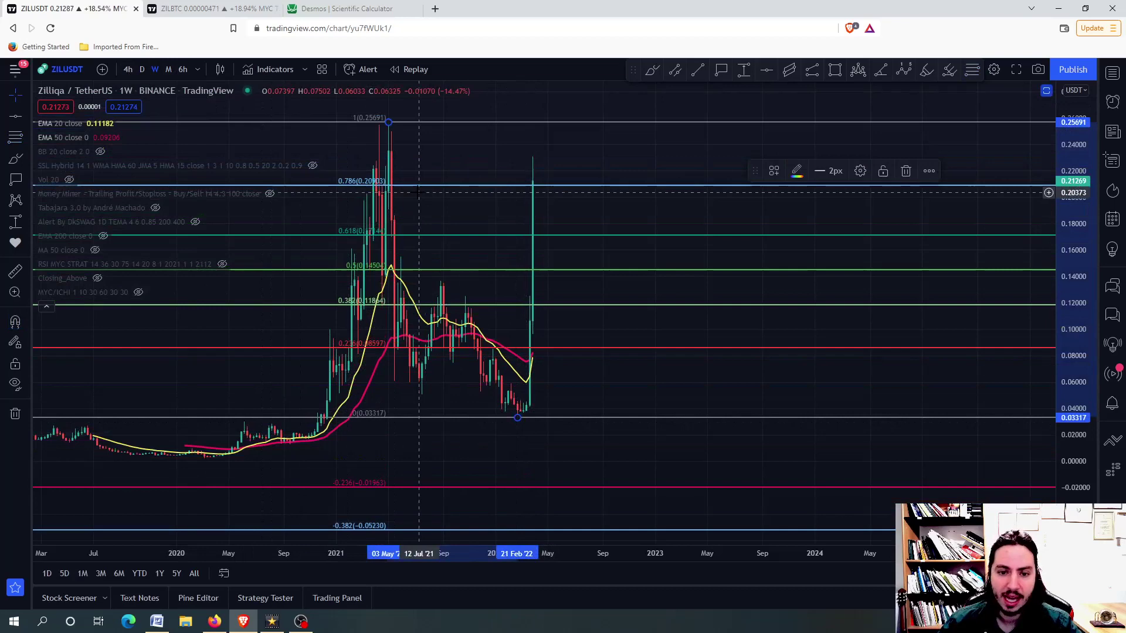
scroll(529, 325, "up", 2)
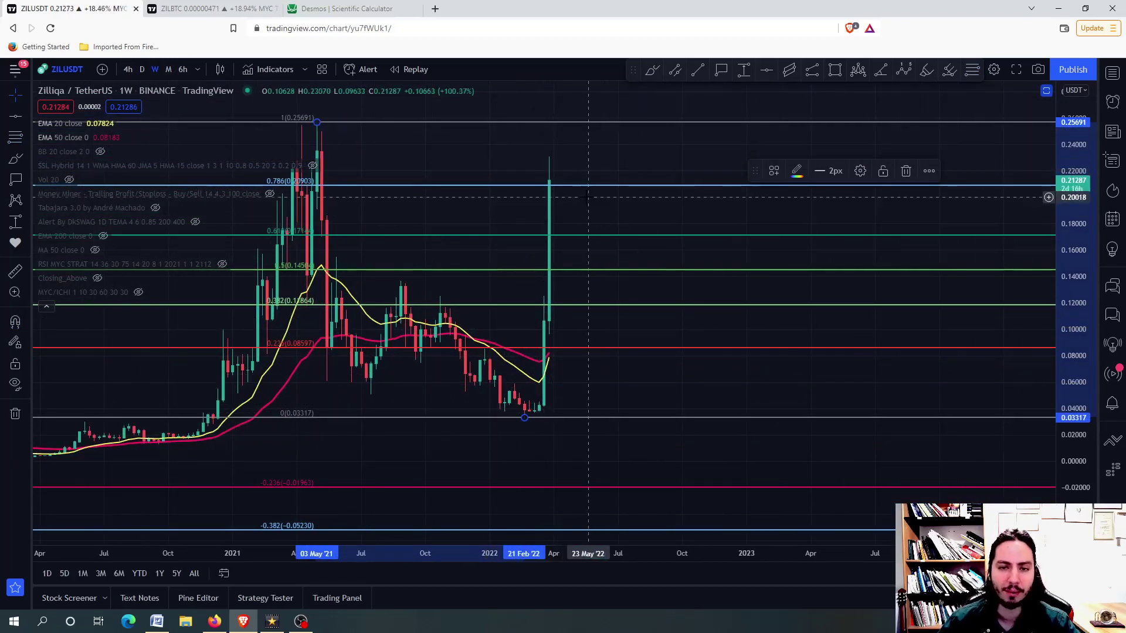
scroll(563, 247, "down", 2)
scroll(563, 246, "down", 1)
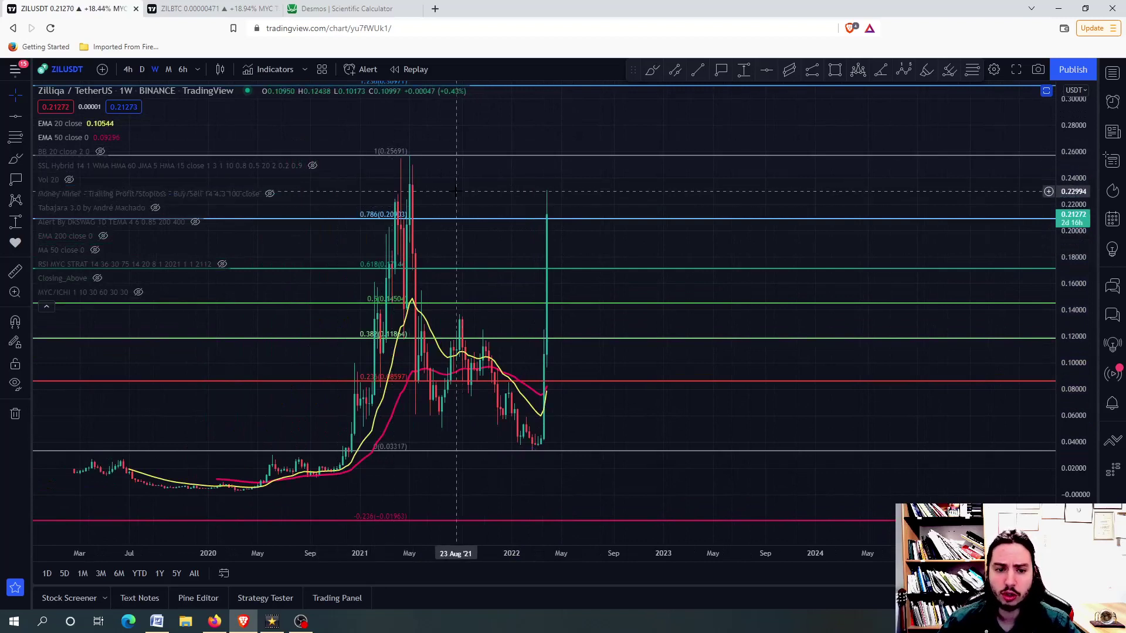
left_click_drag(466, 206, 480, 227)
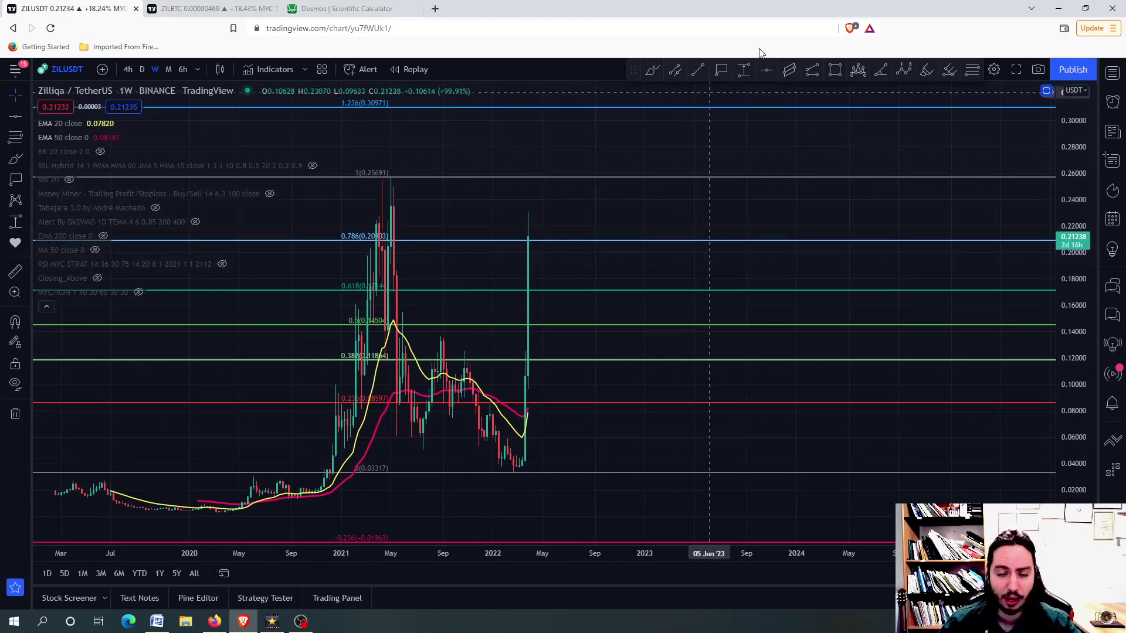
Step: Add a horizontal line and a 0.20906 price label at the spike near the 0.786 level
left_click(767, 71)
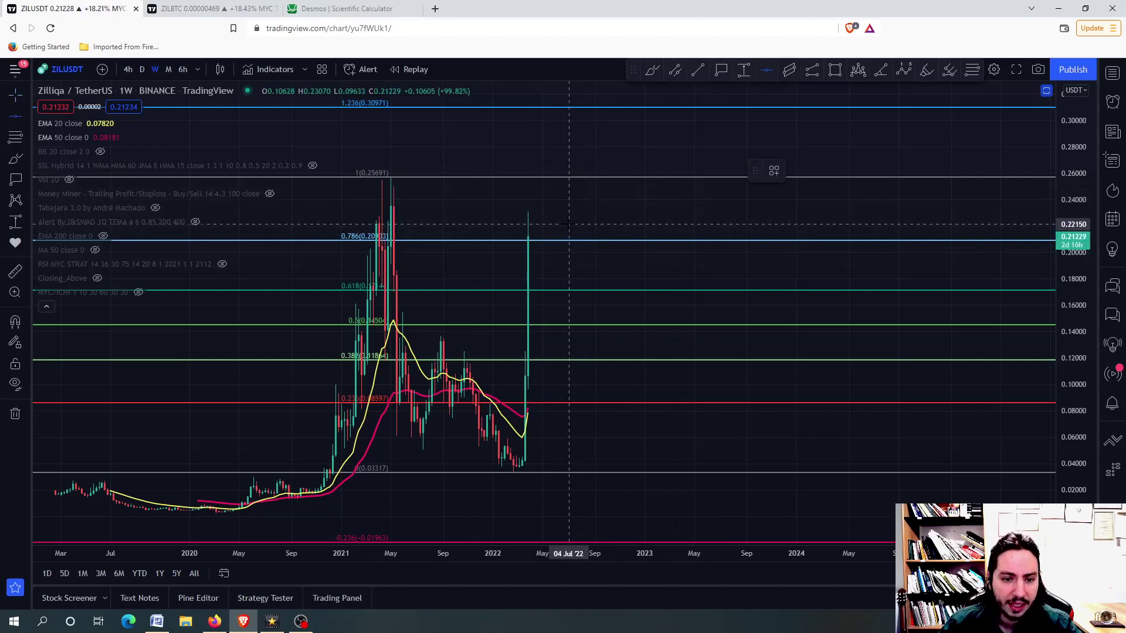
left_click(528, 236)
scroll(527, 240, "down", 2)
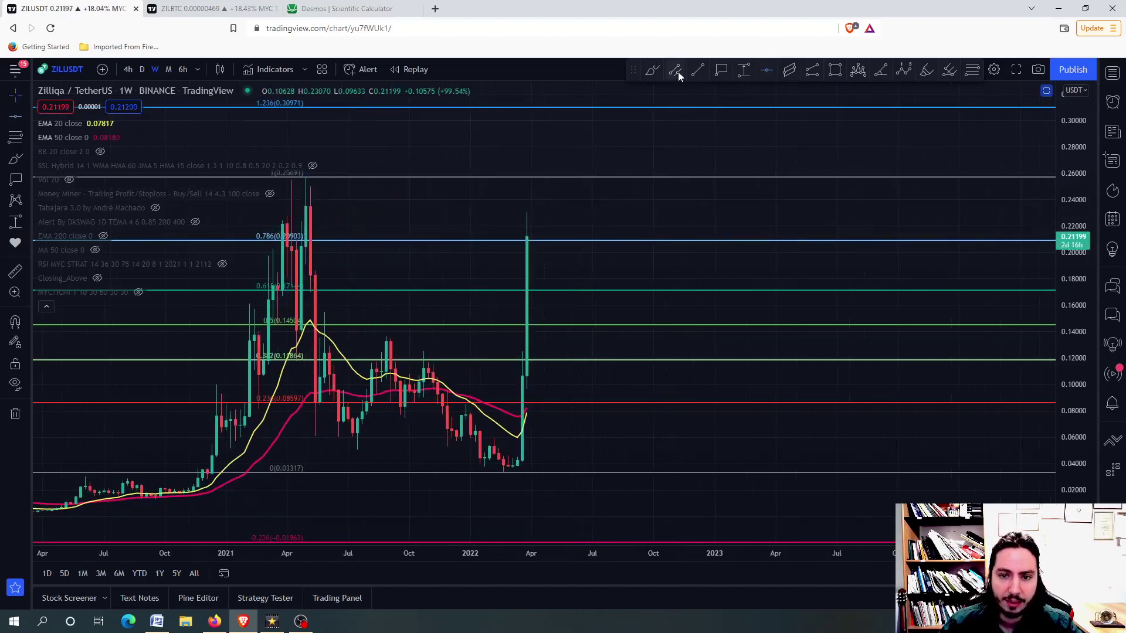
left_click(721, 70)
left_click(580, 244)
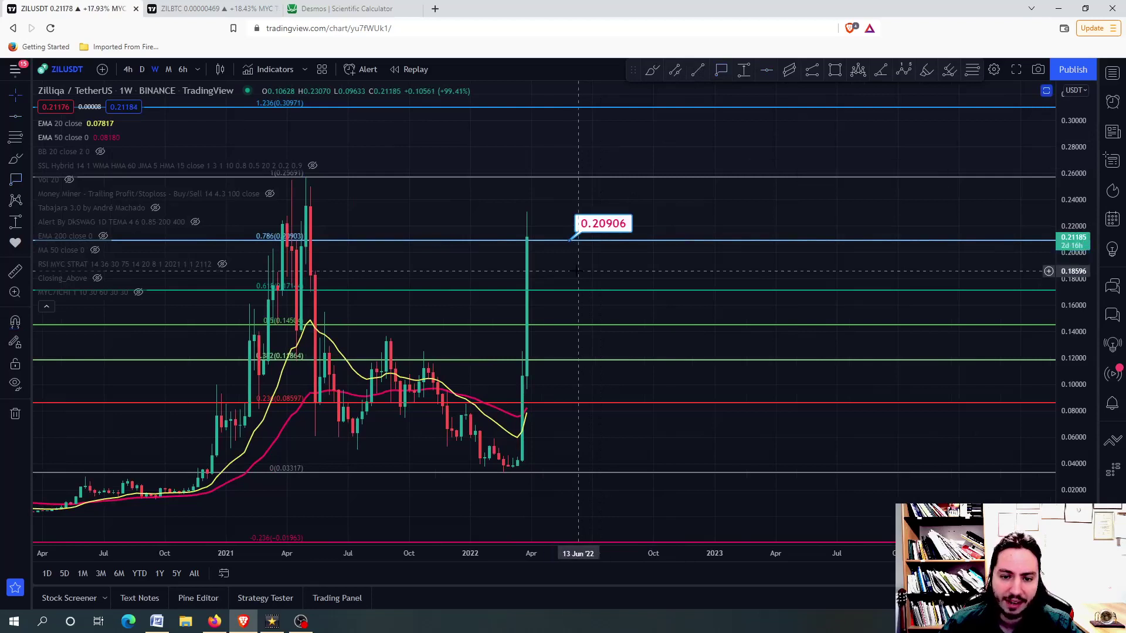
scroll(577, 269, "up", 2)
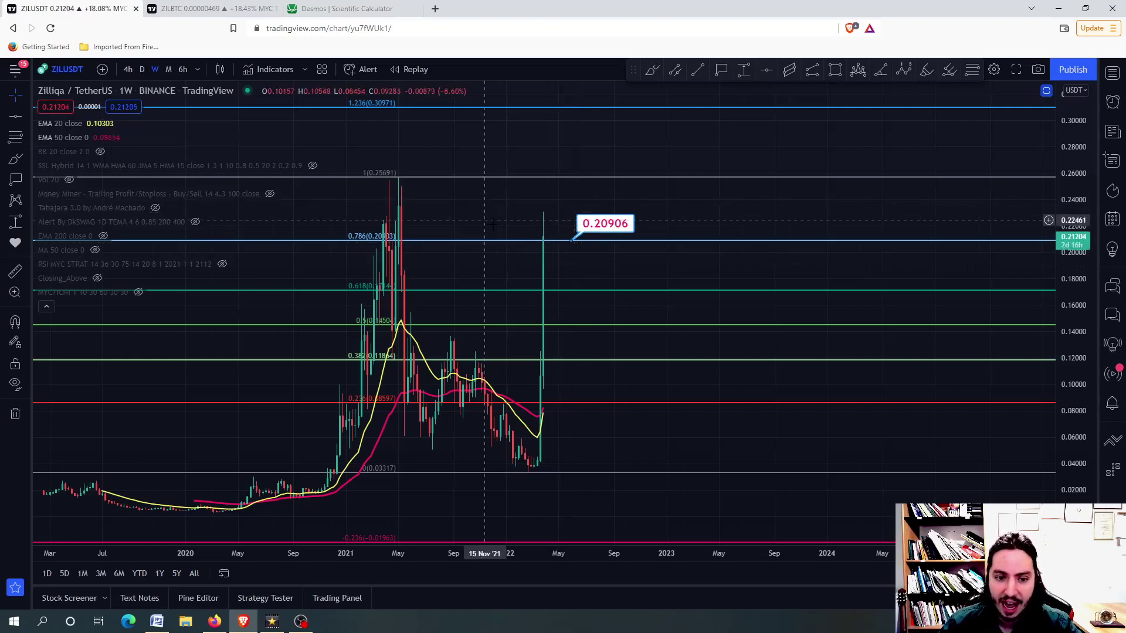
scroll(484, 224, "up", 2)
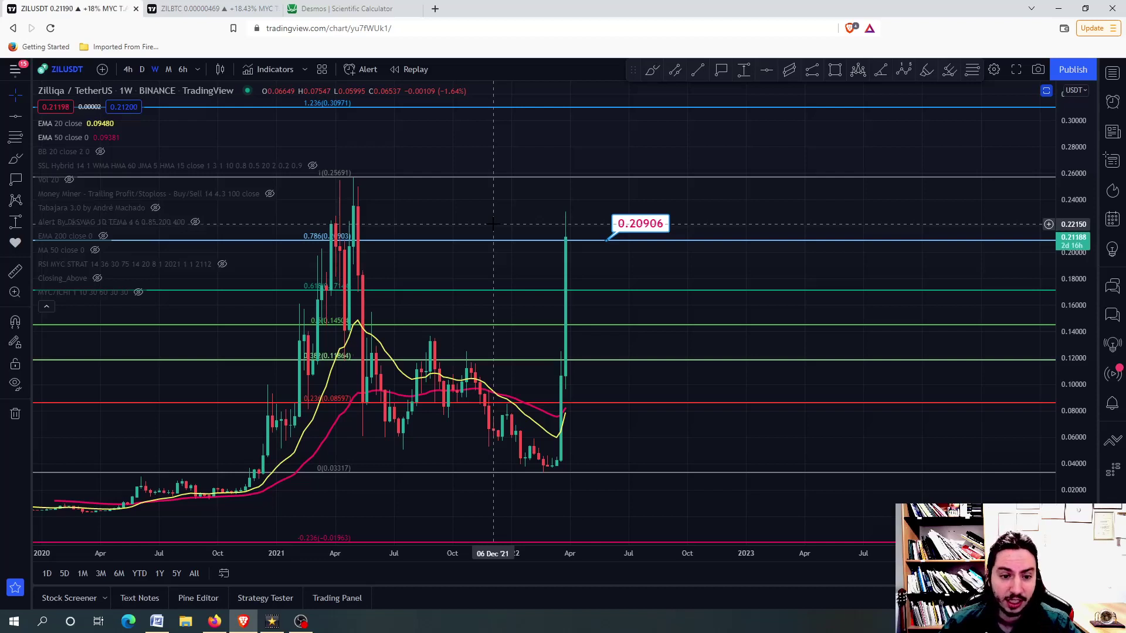
Step: Add a horizontal line near 0.2246 with a 0.22505 price label
left_click(766, 70)
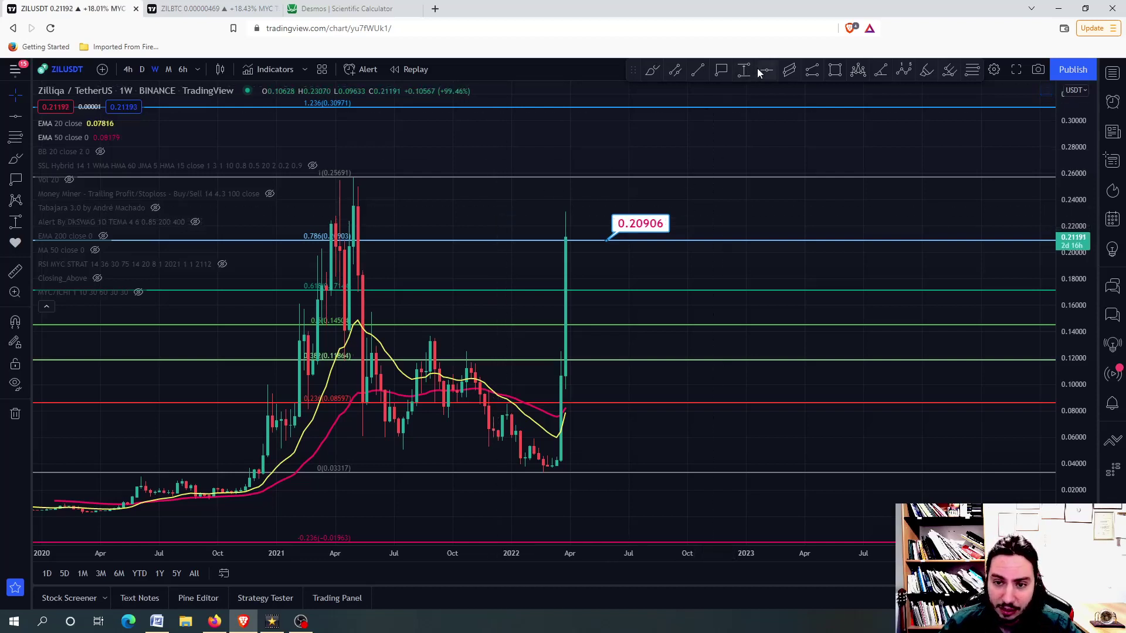
left_click(566, 221)
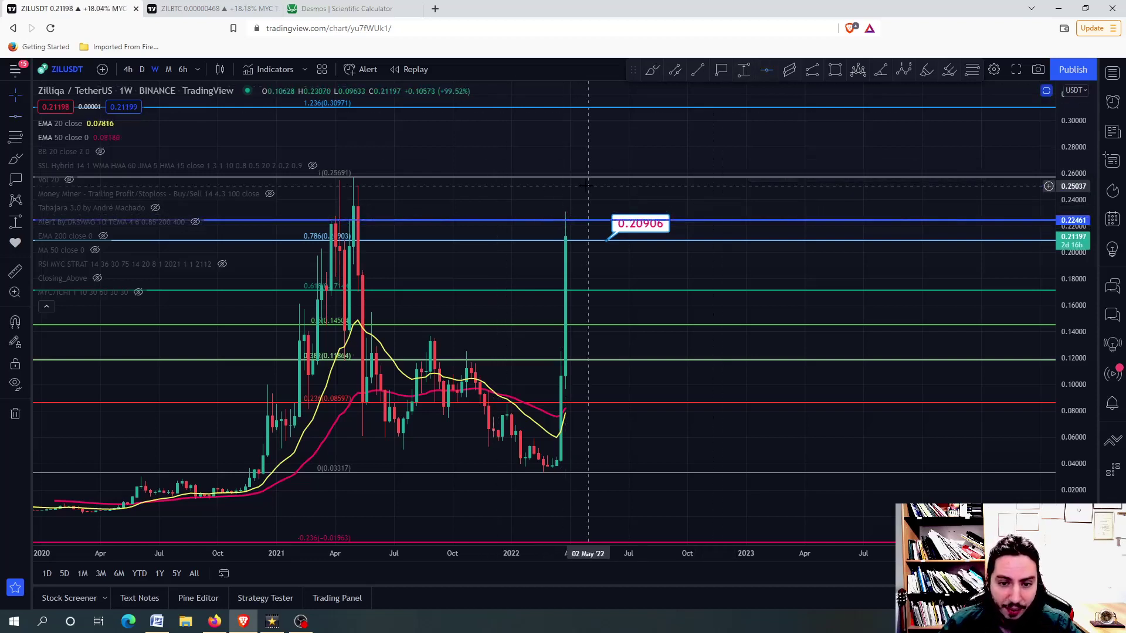
left_click(722, 70)
left_click(583, 218)
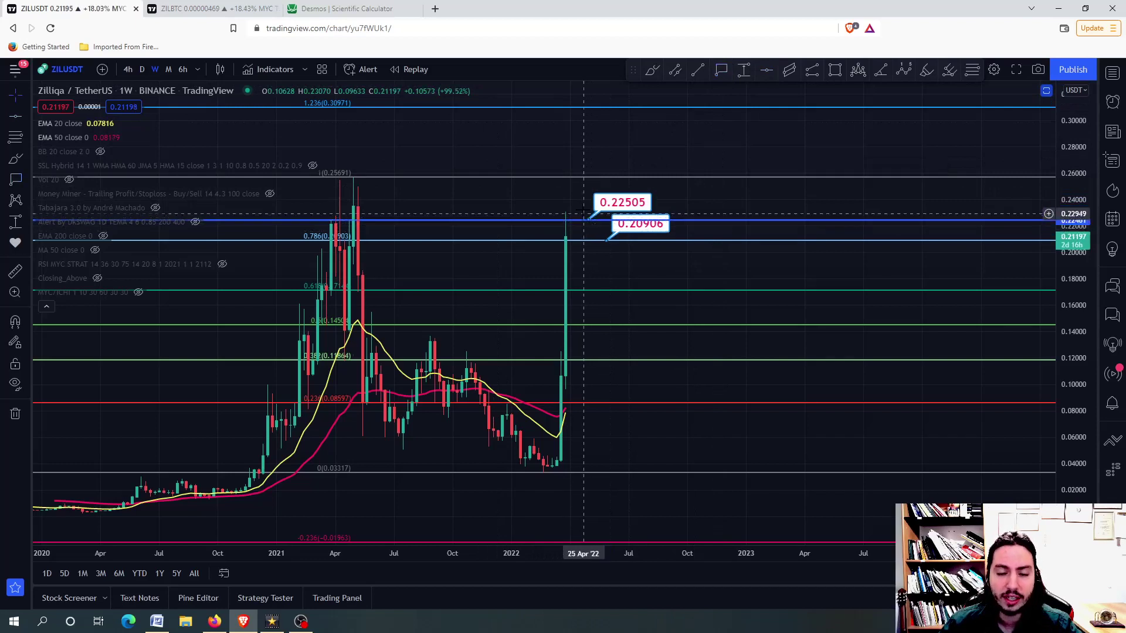
Step: Add a third target line above and settle its label at 0.23689
left_click(543, 192)
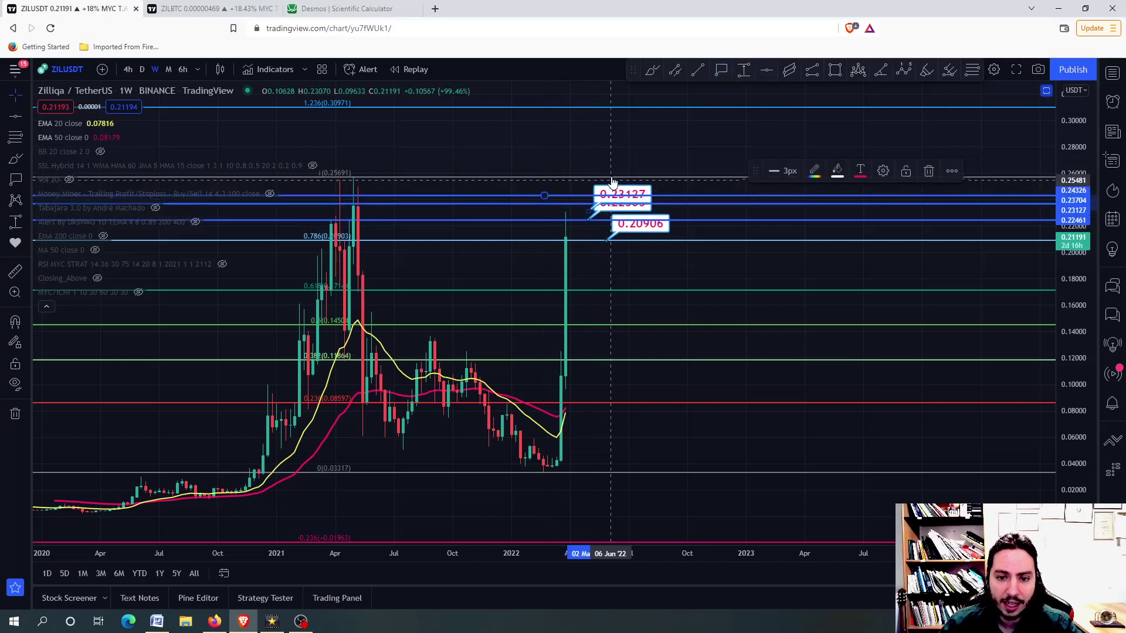
left_click_drag(612, 190, 581, 188)
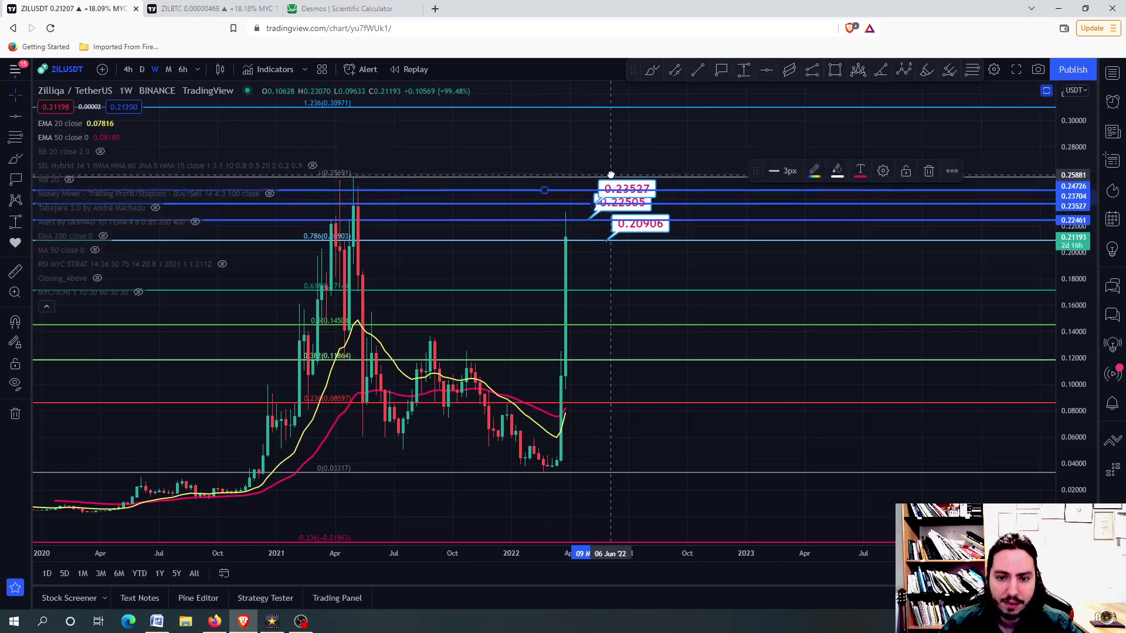
left_click(580, 196)
left_click_drag(607, 188, 588, 183)
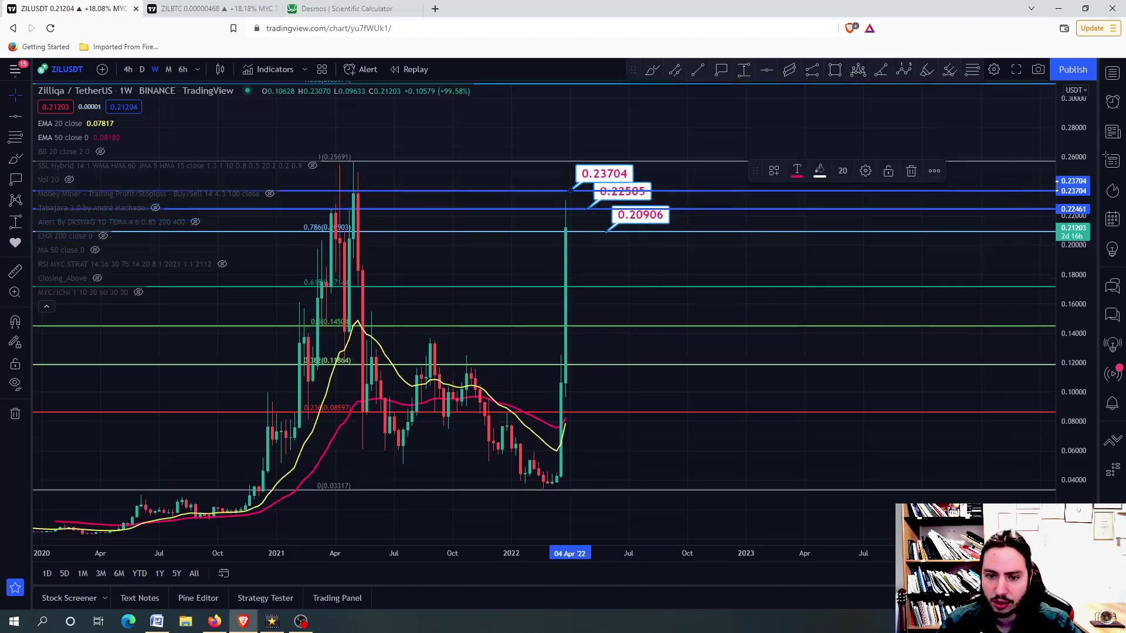
scroll(1074, 308, "up", 3)
left_click(759, 238)
scroll(1073, 308, "down", 5)
left_click_drag(1074, 264, 1074, 351)
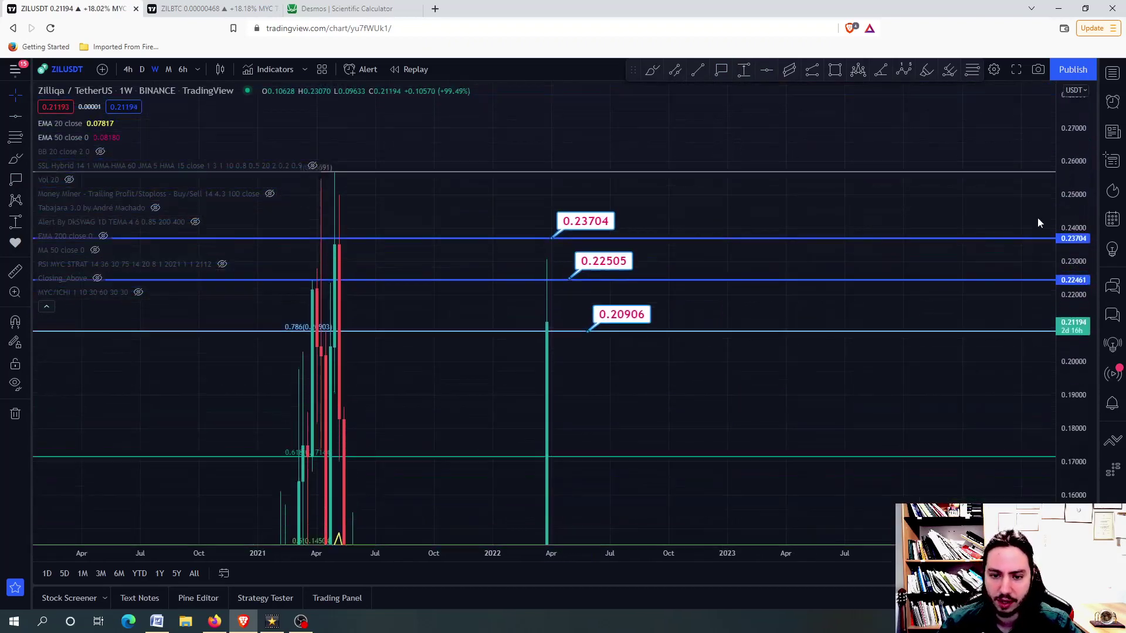
scroll(632, 282, "down", 2)
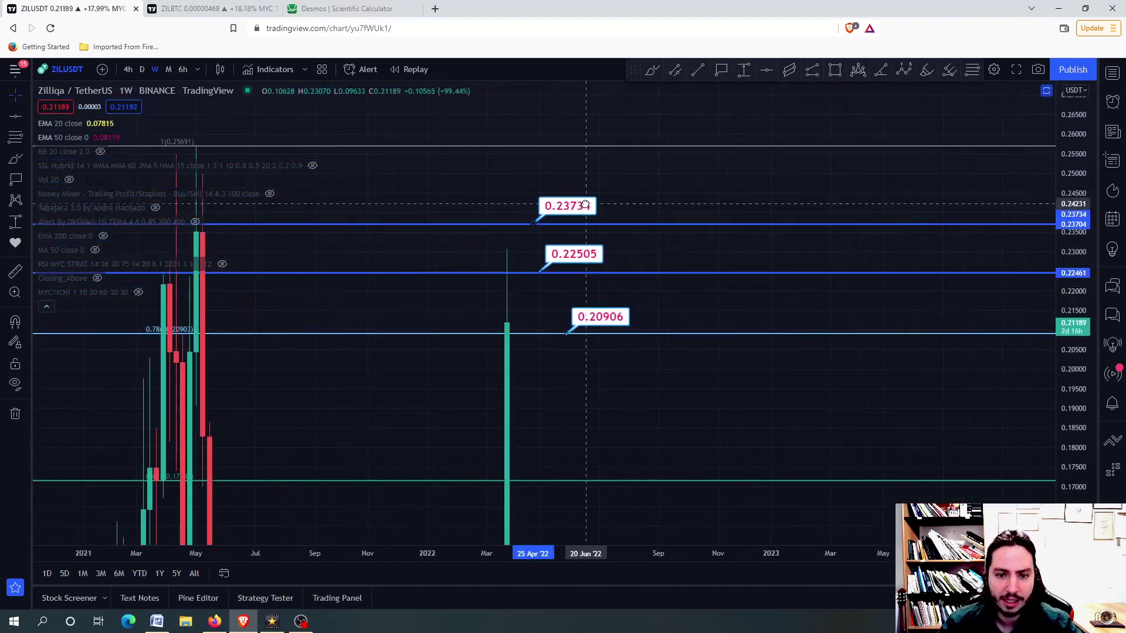
left_click_drag(585, 205, 586, 208)
left_click(553, 274)
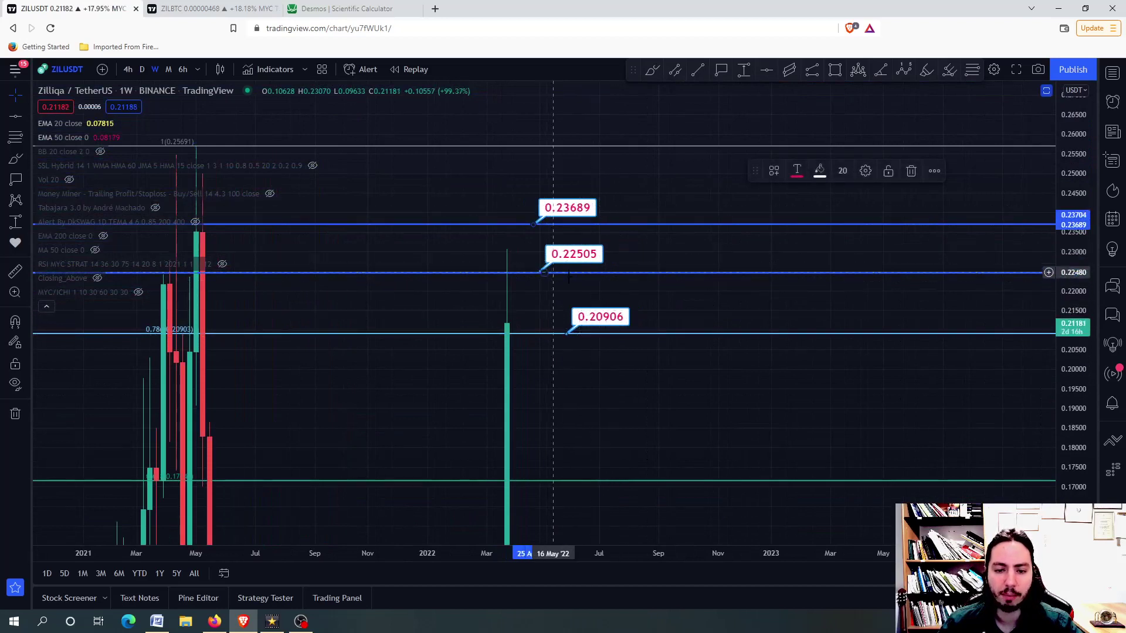
scroll(552, 275, "down", 2)
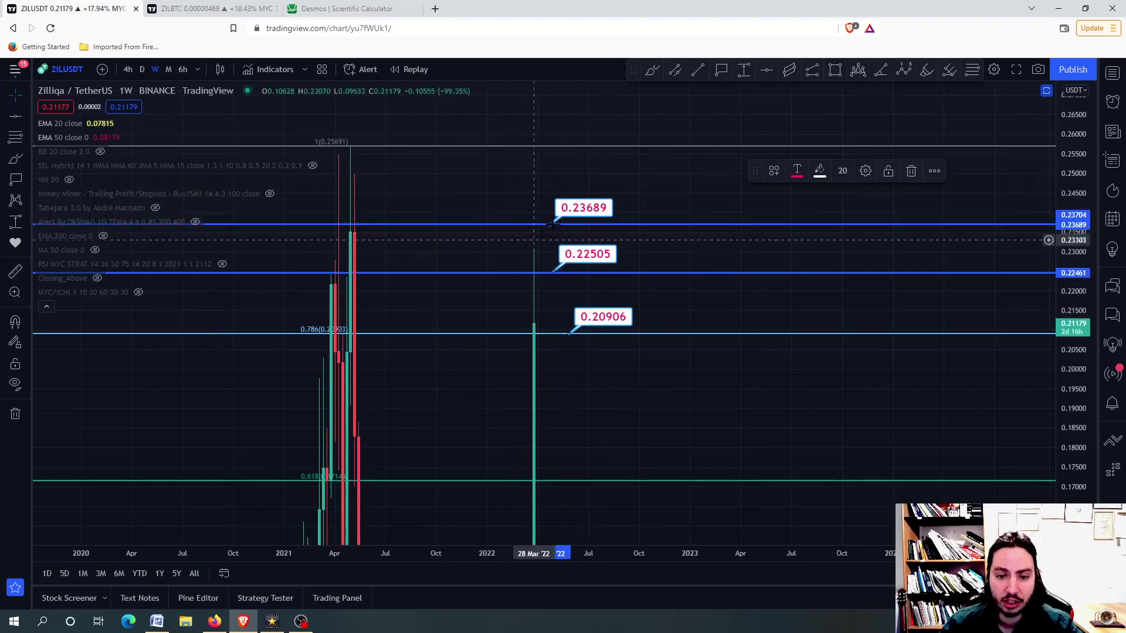
Step: Copy a price label up to the 1.236 level and restore the oscillator panes
left_click_drag(533, 236, 536, 396)
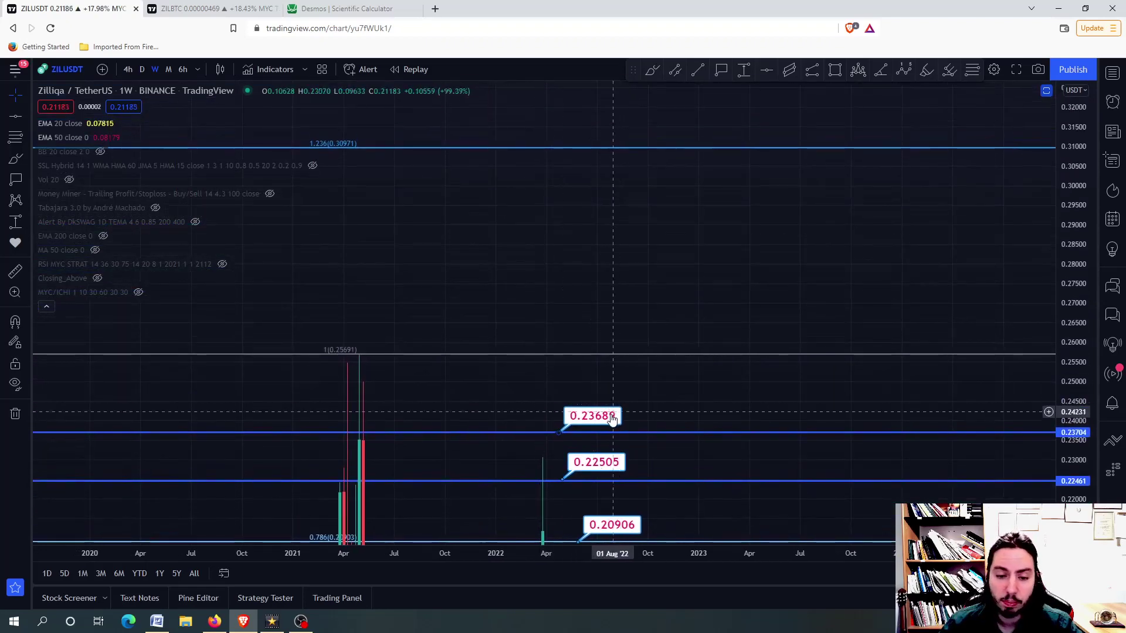
left_click_drag(613, 416, 612, 133)
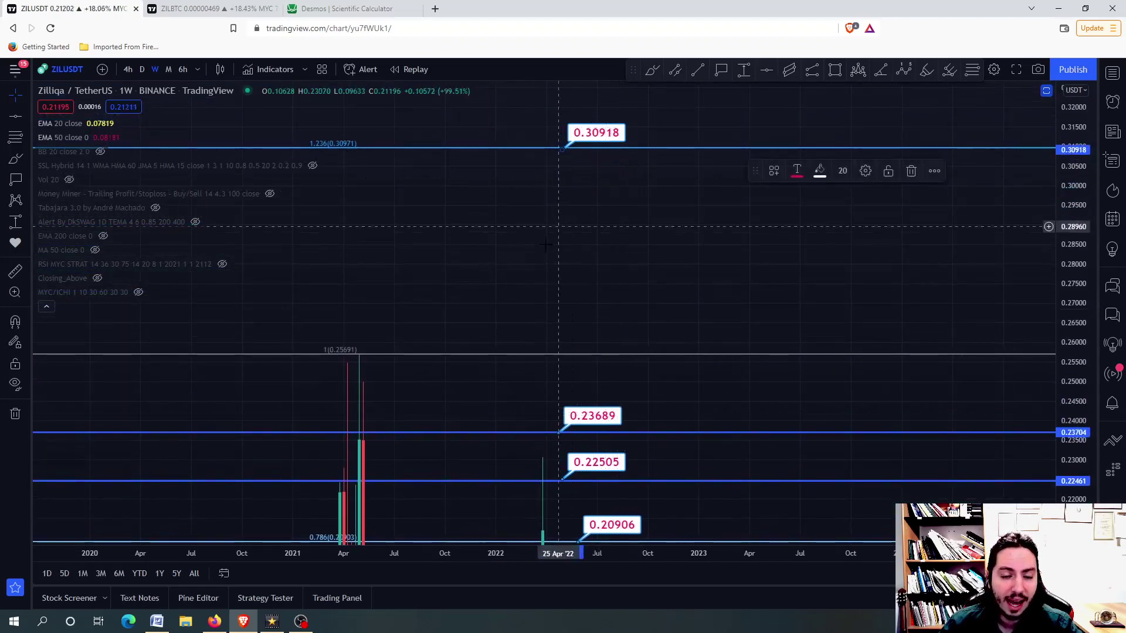
left_click_drag(546, 247, 635, 185)
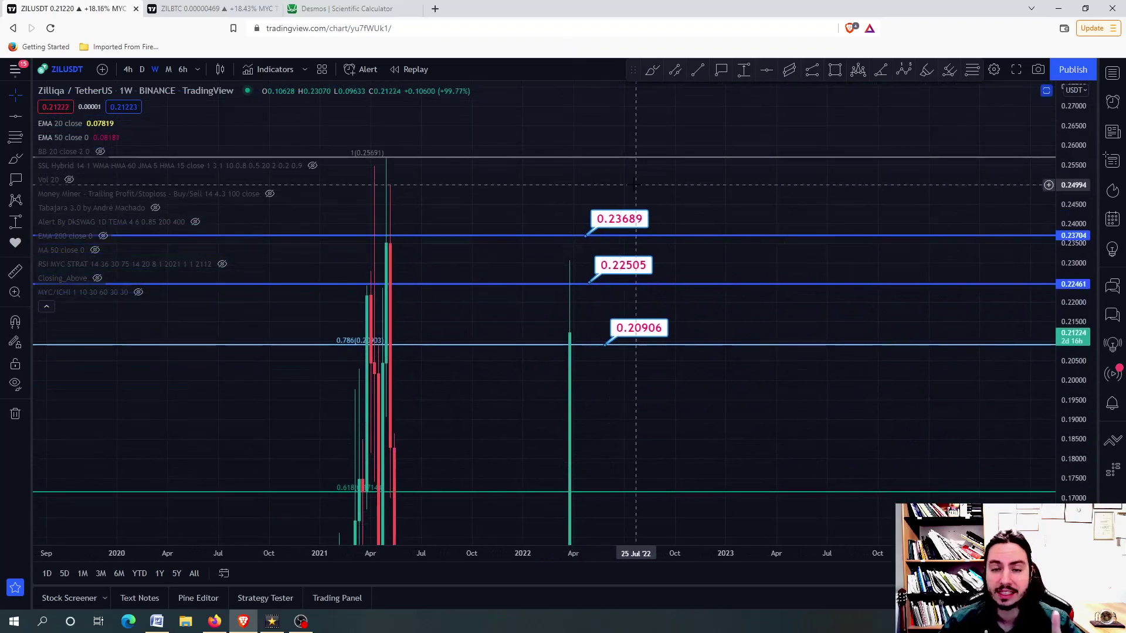
double_click(633, 264)
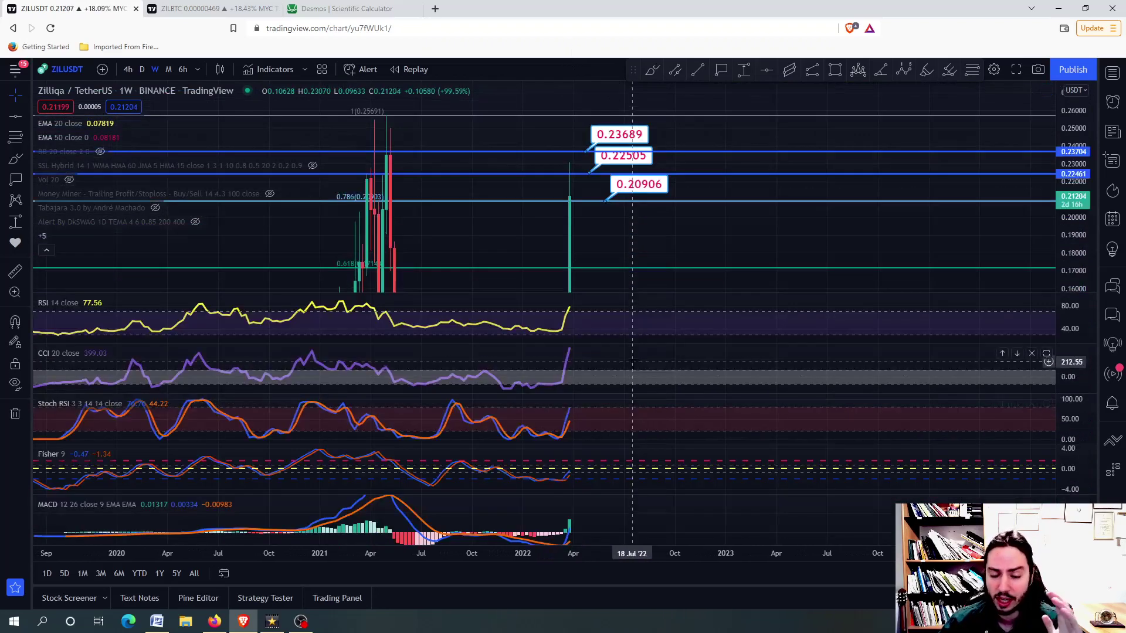
Step: On the ZIL/BTC chart, place a 0.00000449 price label and copy it up to 0.00000532
left_click(203, 8)
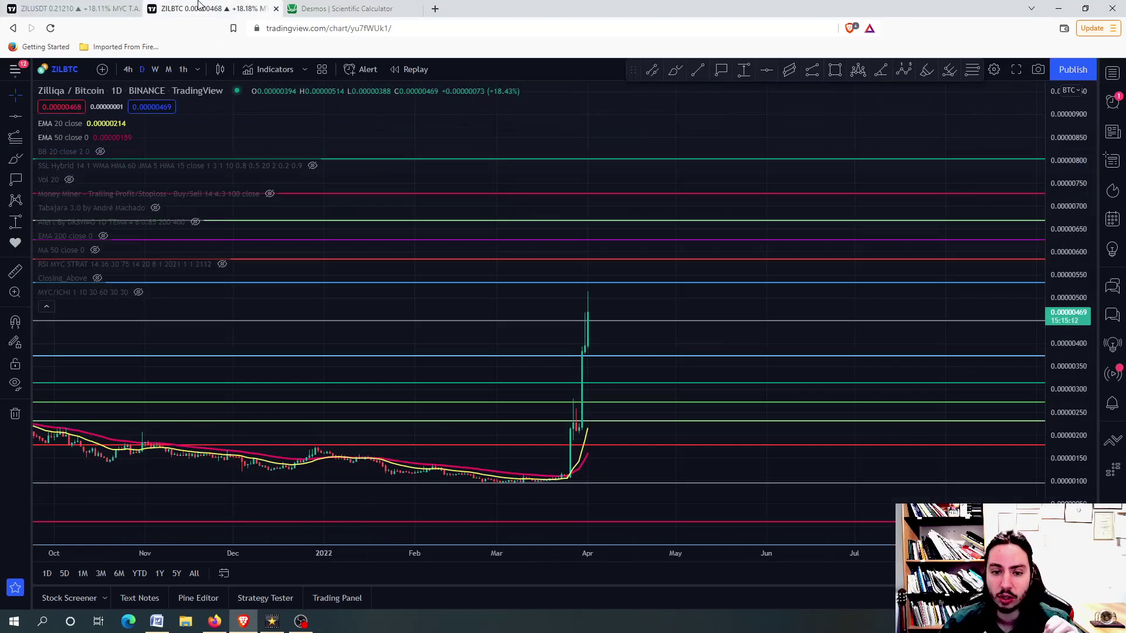
scroll(606, 360, "down", 3)
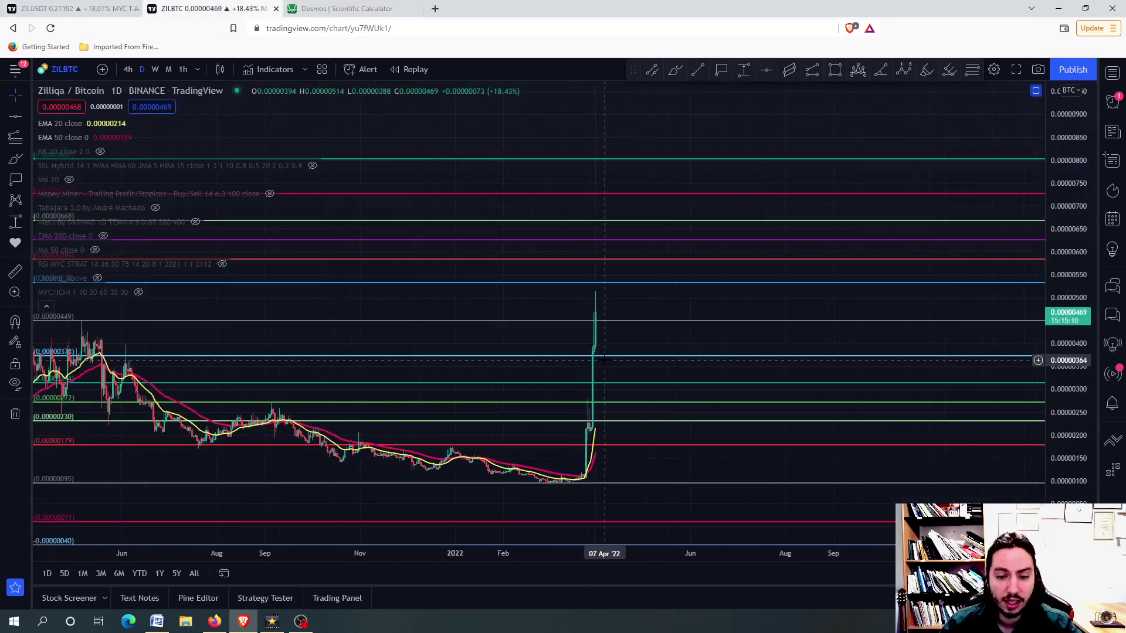
scroll(606, 360, "down", 3)
scroll(639, 292, "down", 2)
left_click_drag(640, 292, 638, 278)
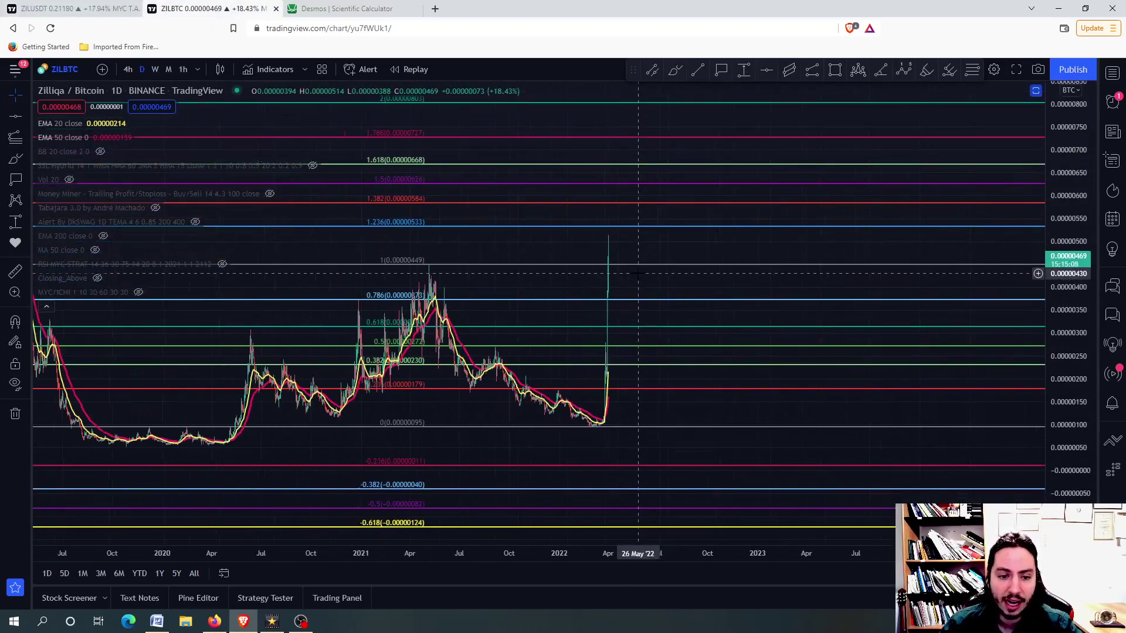
scroll(625, 403, "up", 4)
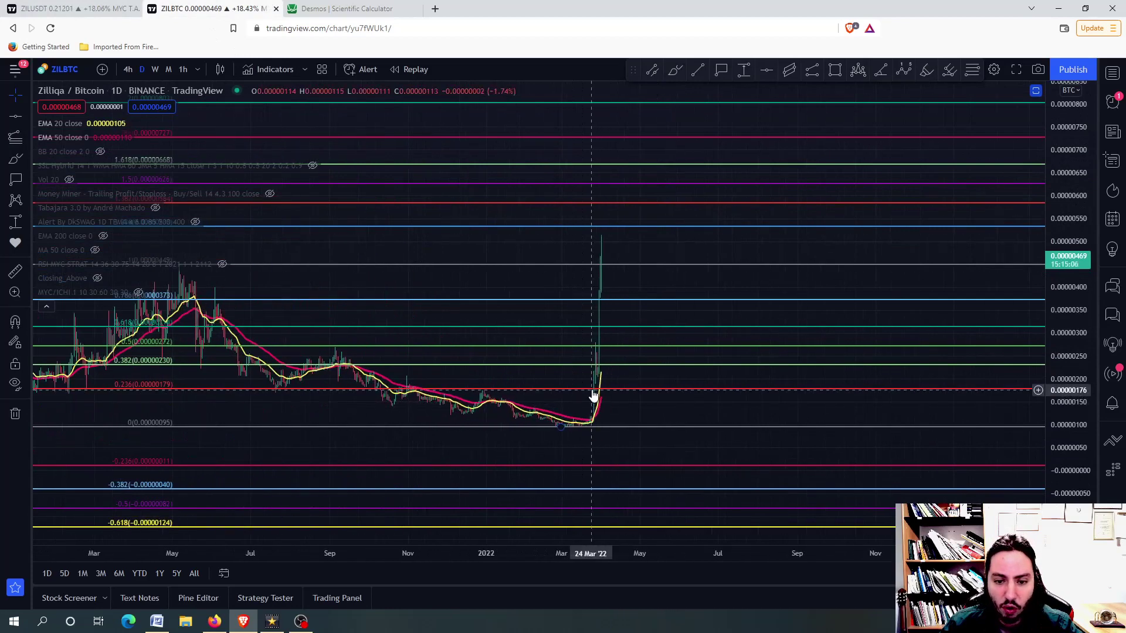
scroll(624, 387, "up", 4)
scroll(621, 379, "up", 2)
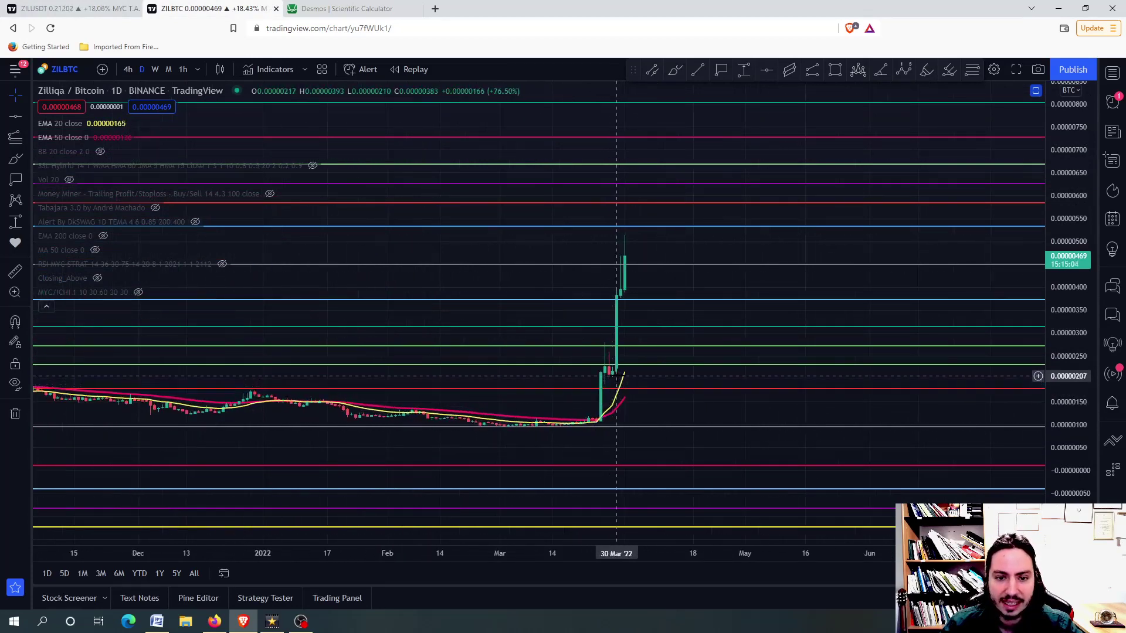
scroll(620, 379, "down", 3)
scroll(687, 334, "down", 3)
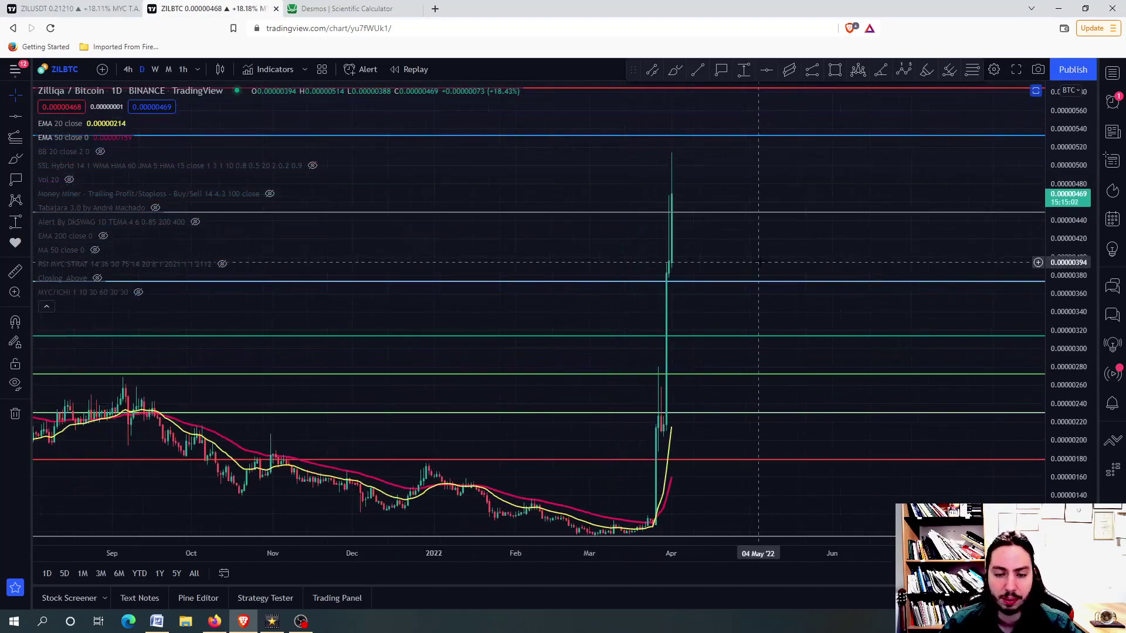
scroll(762, 261, "down", 2)
scroll(761, 261, "up", 5)
scroll(631, 365, "up", 3)
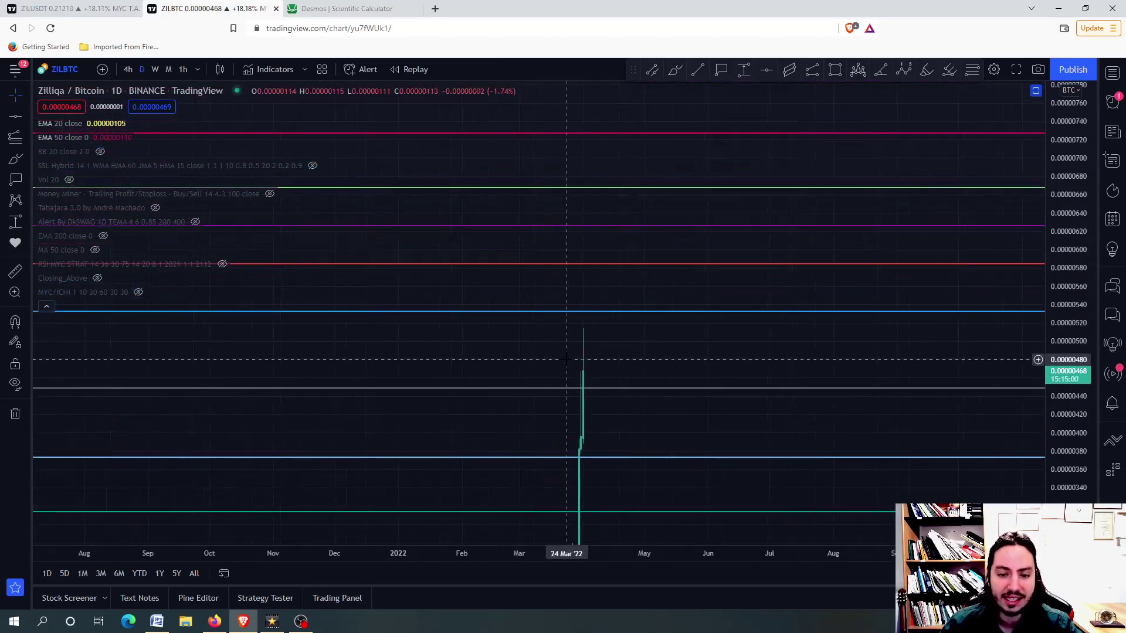
scroll(632, 365, "down", 3)
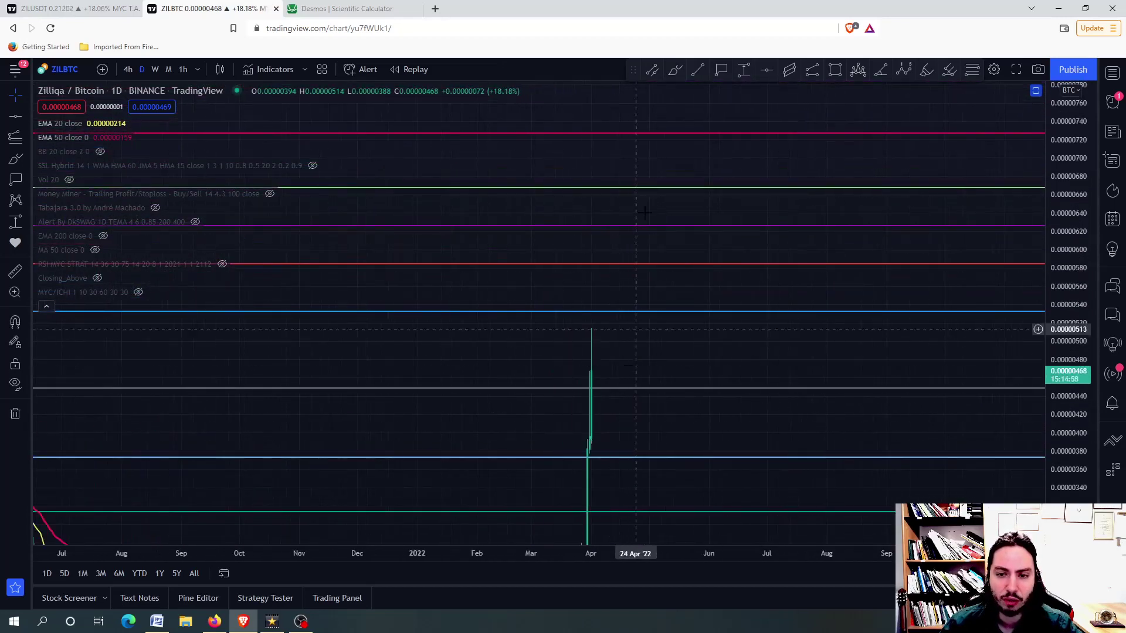
left_click(721, 70)
left_click(621, 385)
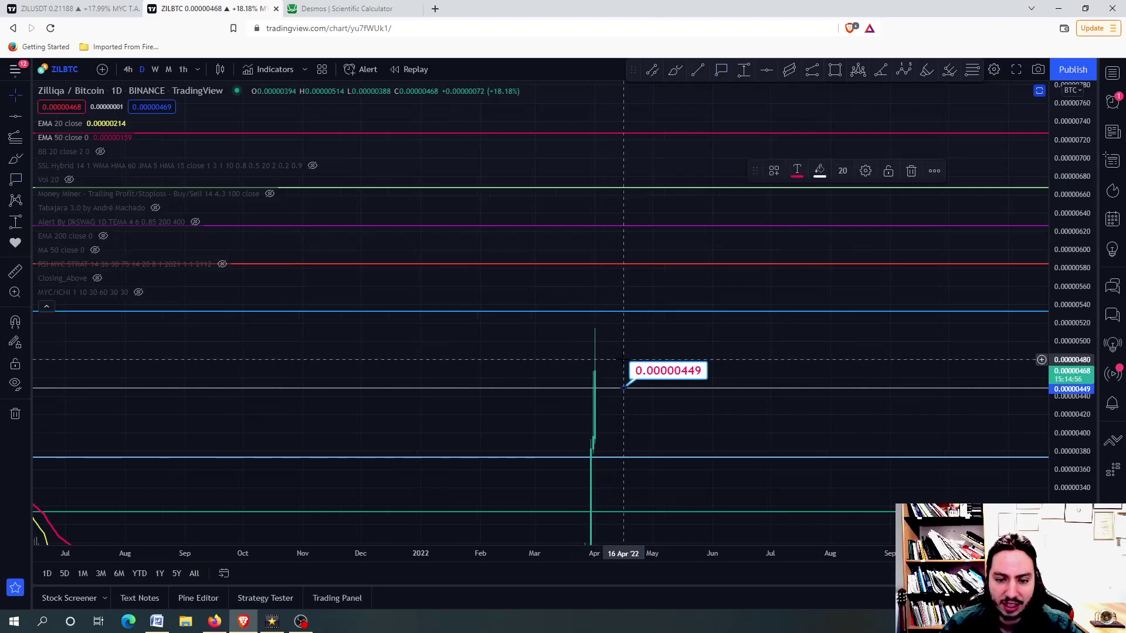
scroll(615, 369, "up", 3)
scroll(581, 290, "down", 2)
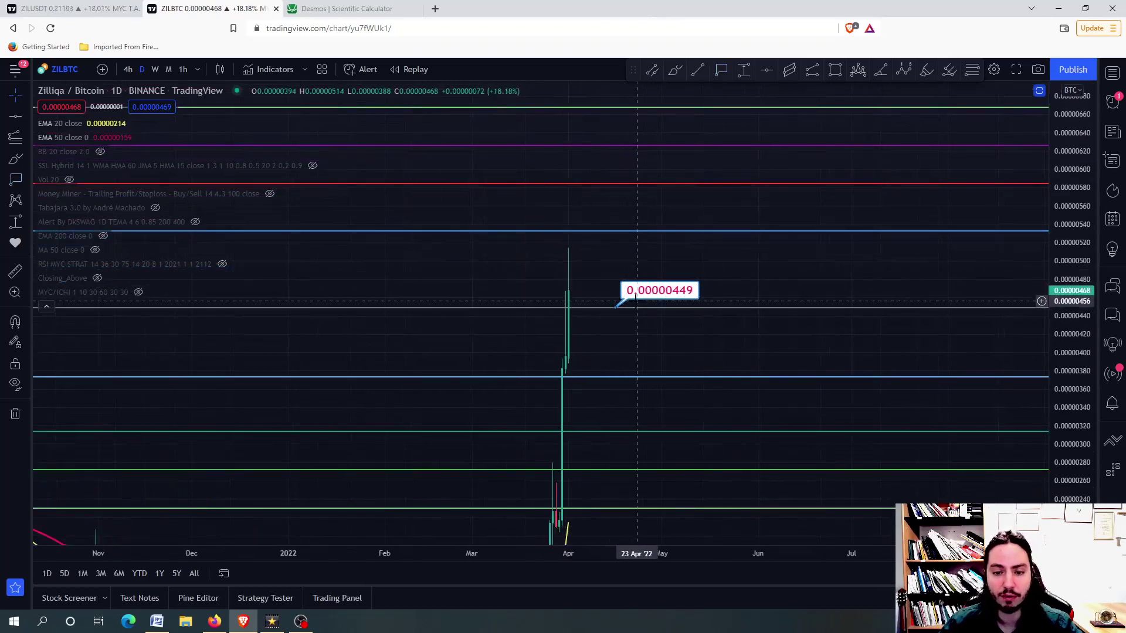
left_click_drag(663, 300, 662, 224)
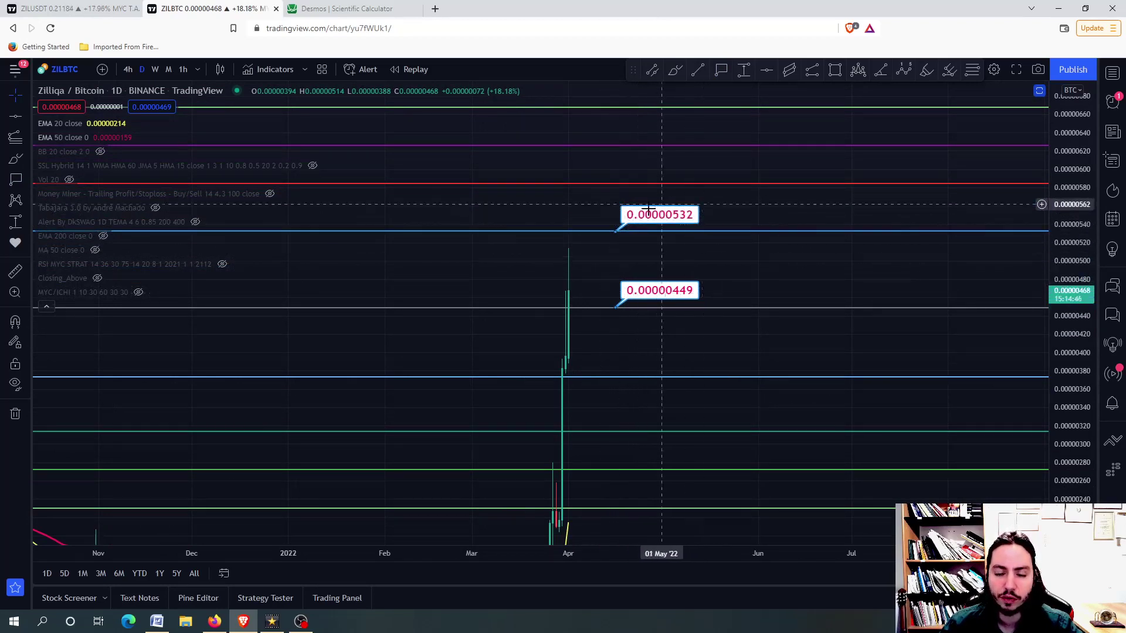
scroll(621, 256, "down", 2)
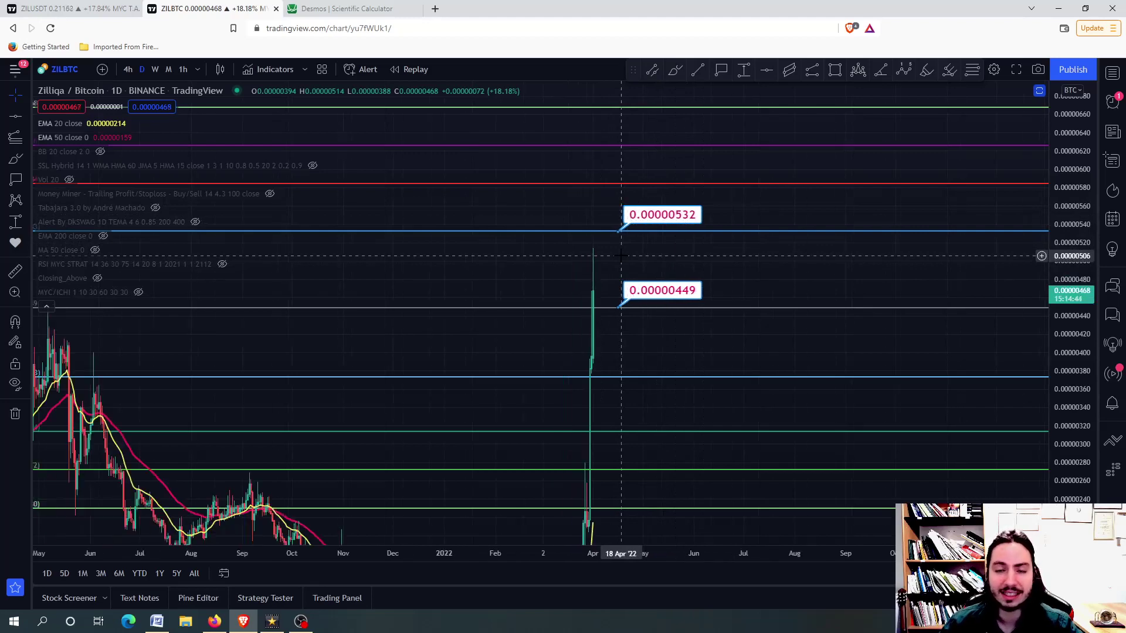
scroll(621, 255, "up", 2)
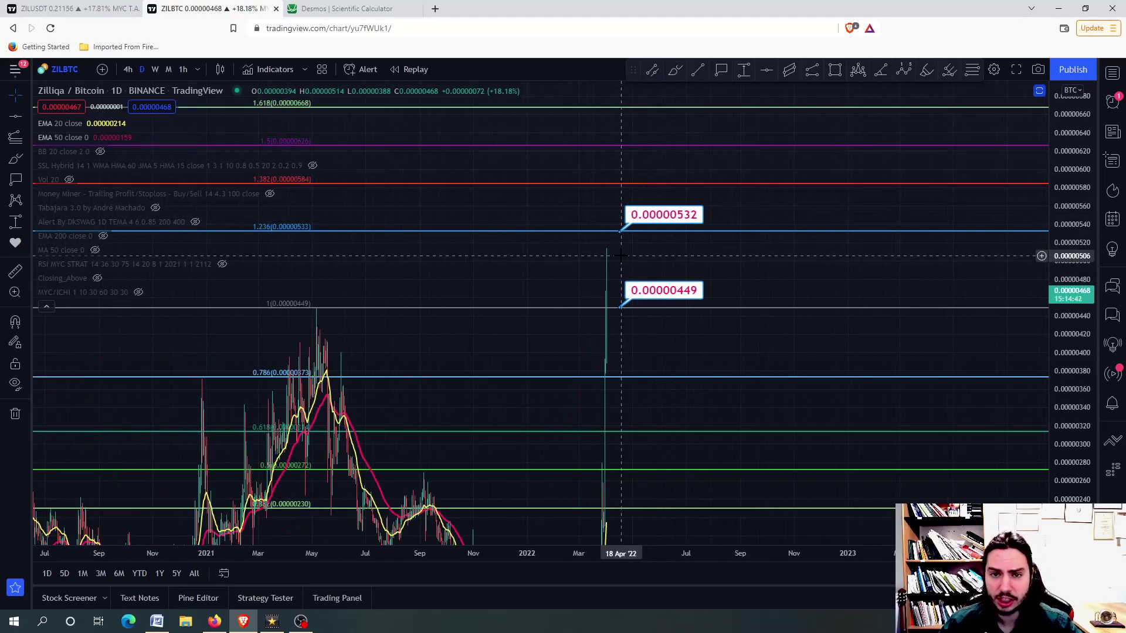
scroll(622, 255, "up", 2)
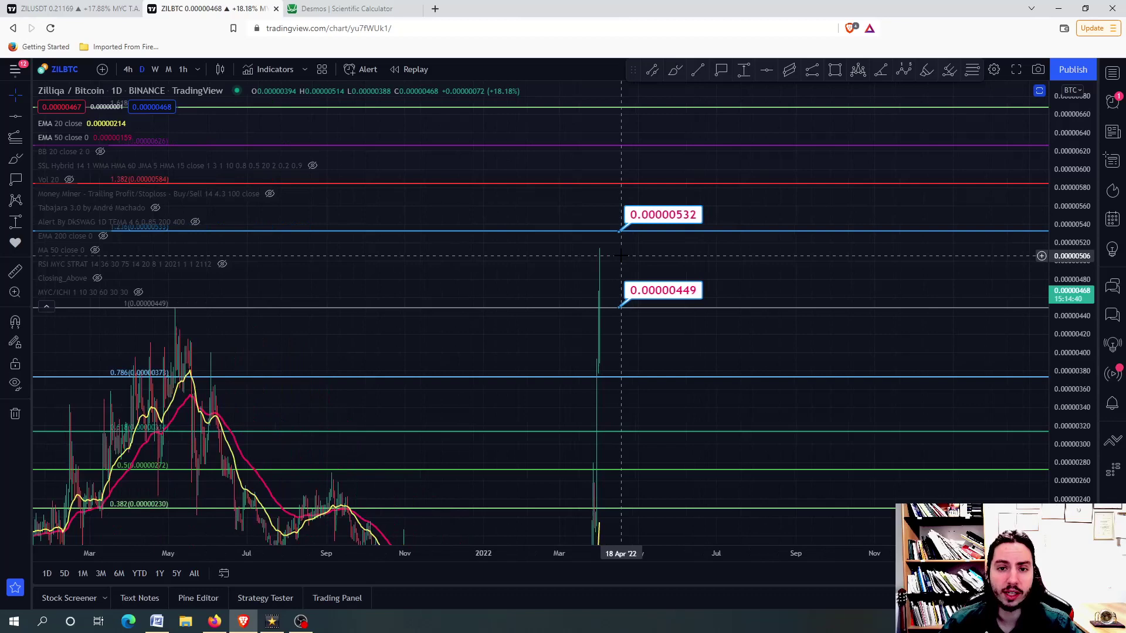
scroll(622, 255, "up", 1)
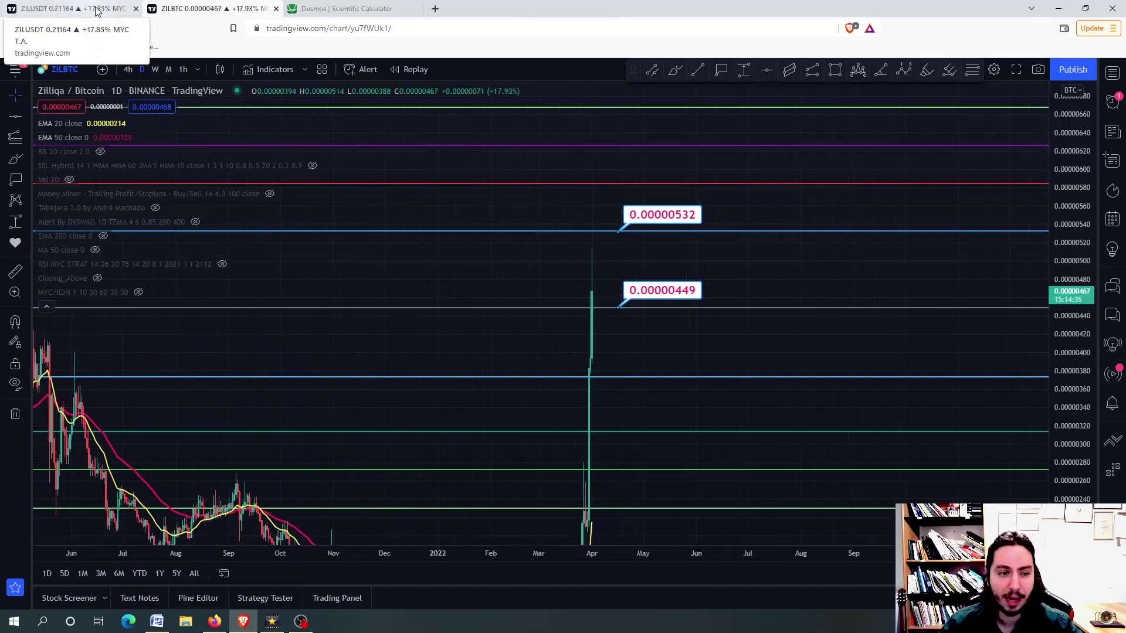
scroll(581, 247, "up", 1)
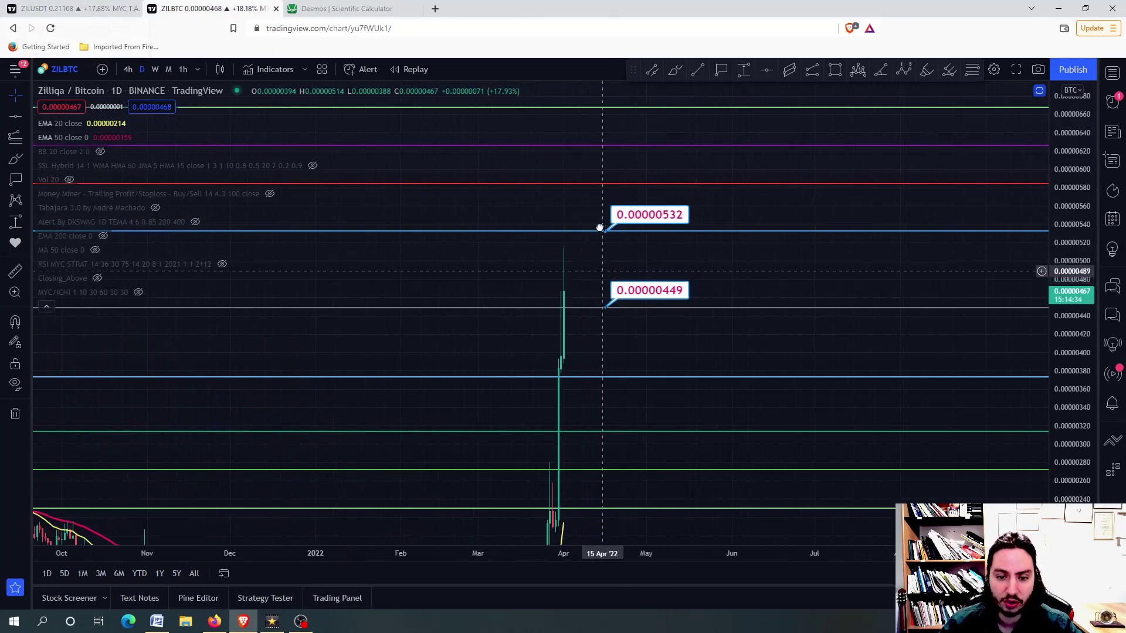
scroll(597, 235, "up", 2)
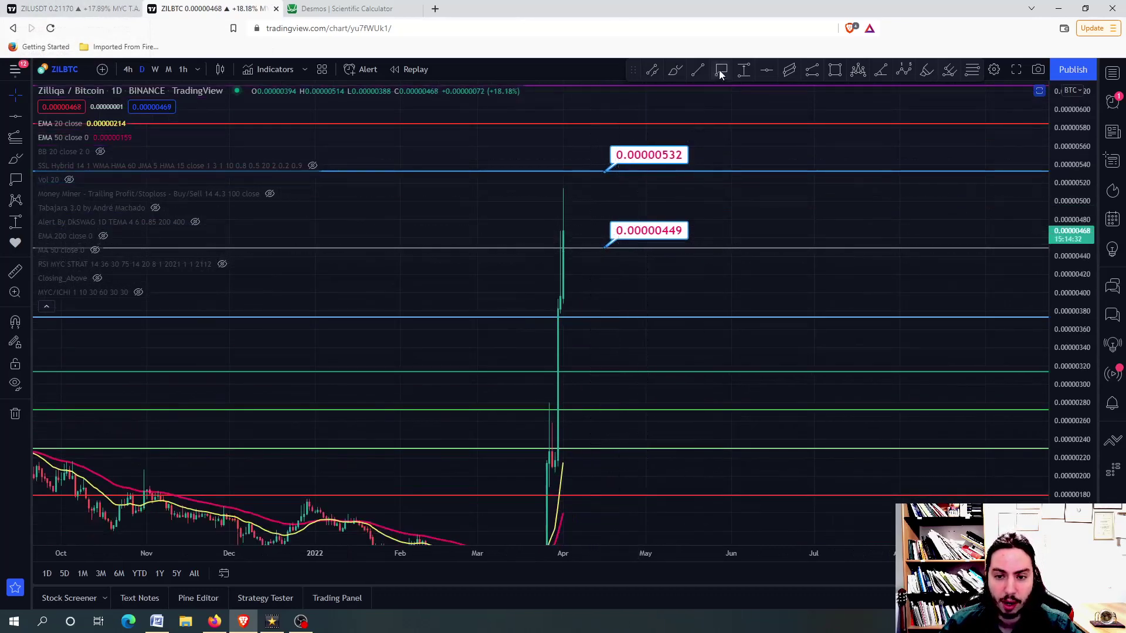
Step: Place a 0.00000373 price label on the 0.786 Fibonacci line
left_click(647, 316)
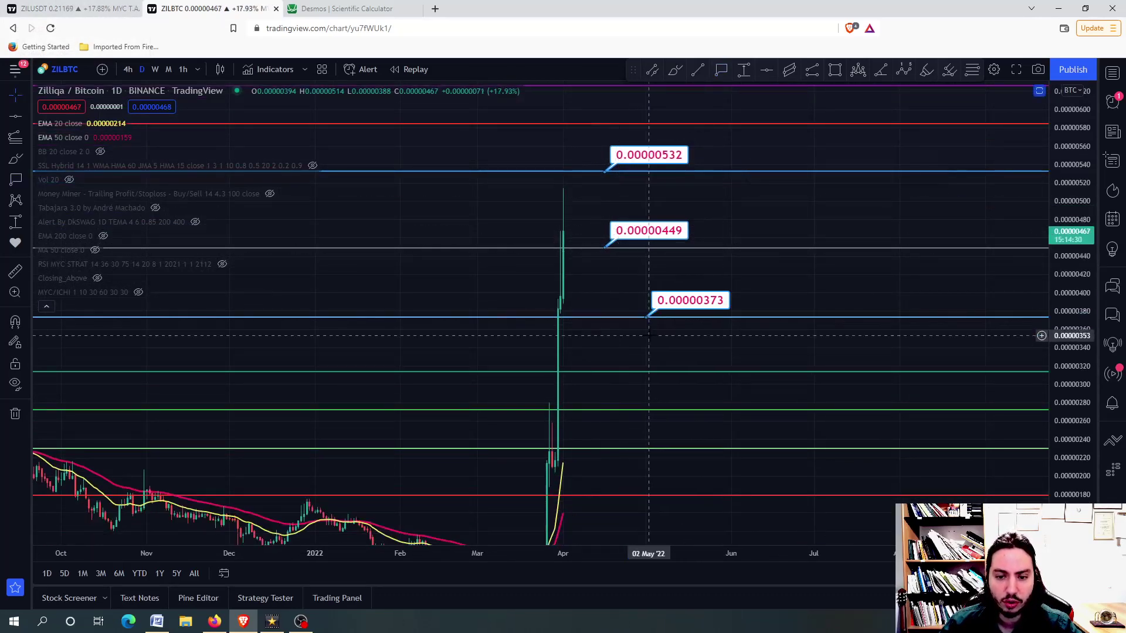
scroll(668, 321, "down", 3)
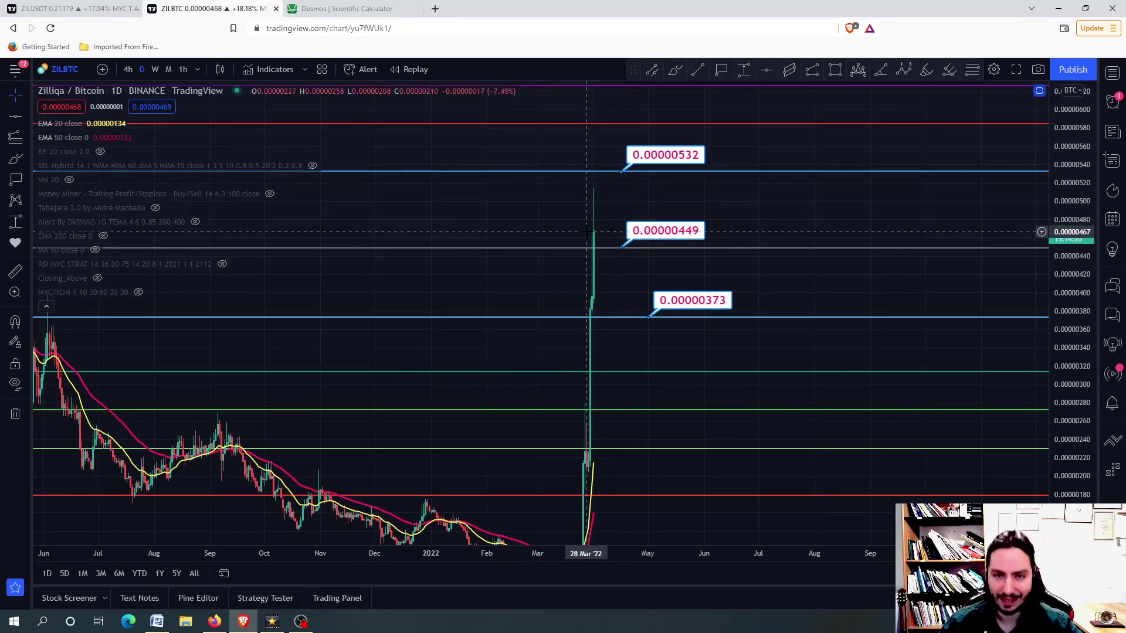
scroll(587, 232, "up", 2)
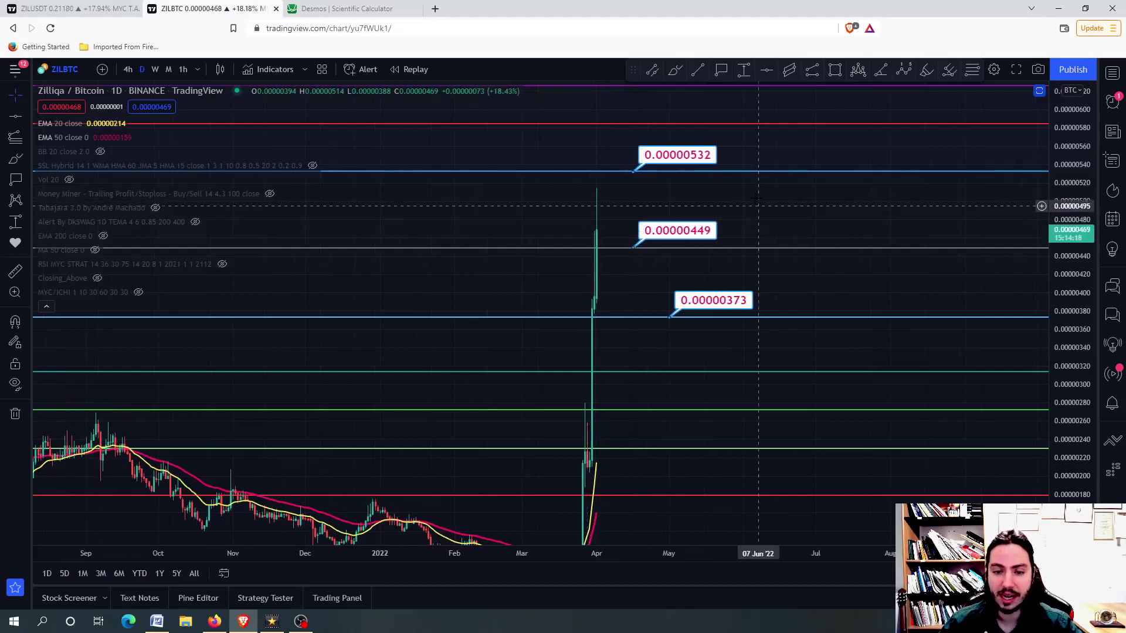
scroll(692, 300, "down", 2)
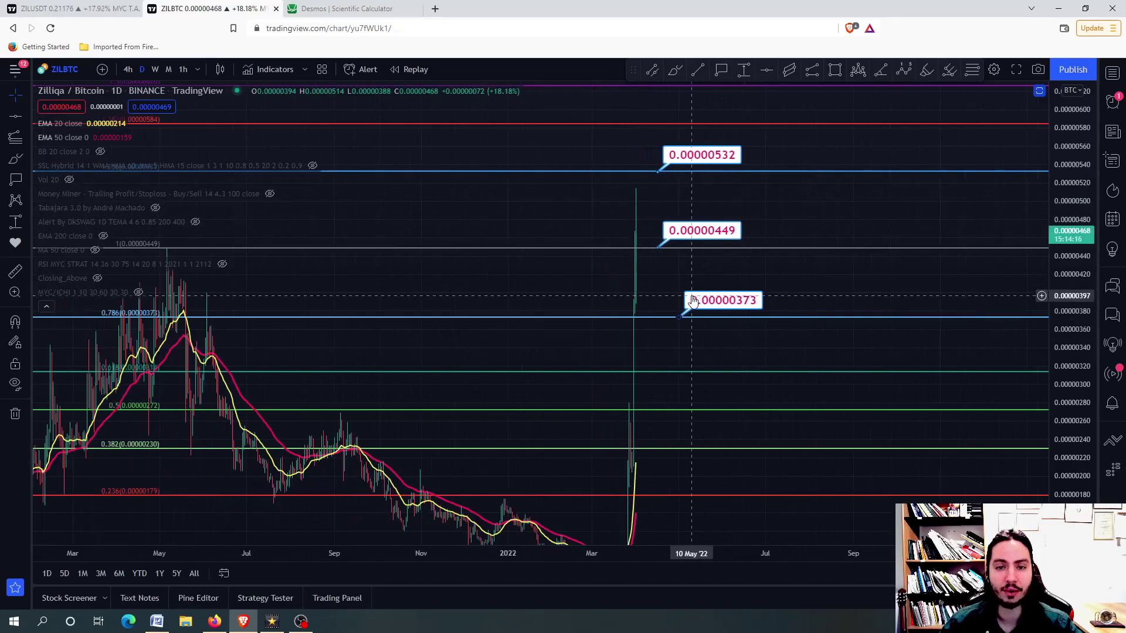
Step: Restore the ZIL/BTC oscillator panes and briefly view the RSI pane maximized
double_click(692, 300)
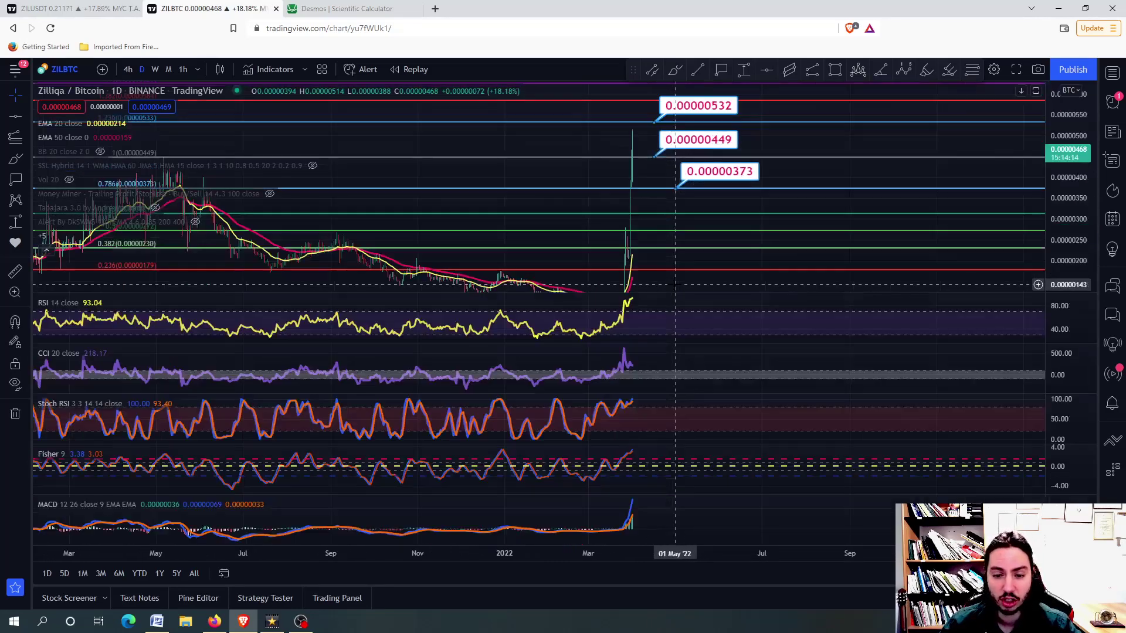
double_click(687, 314)
scroll(652, 264, "down", 1)
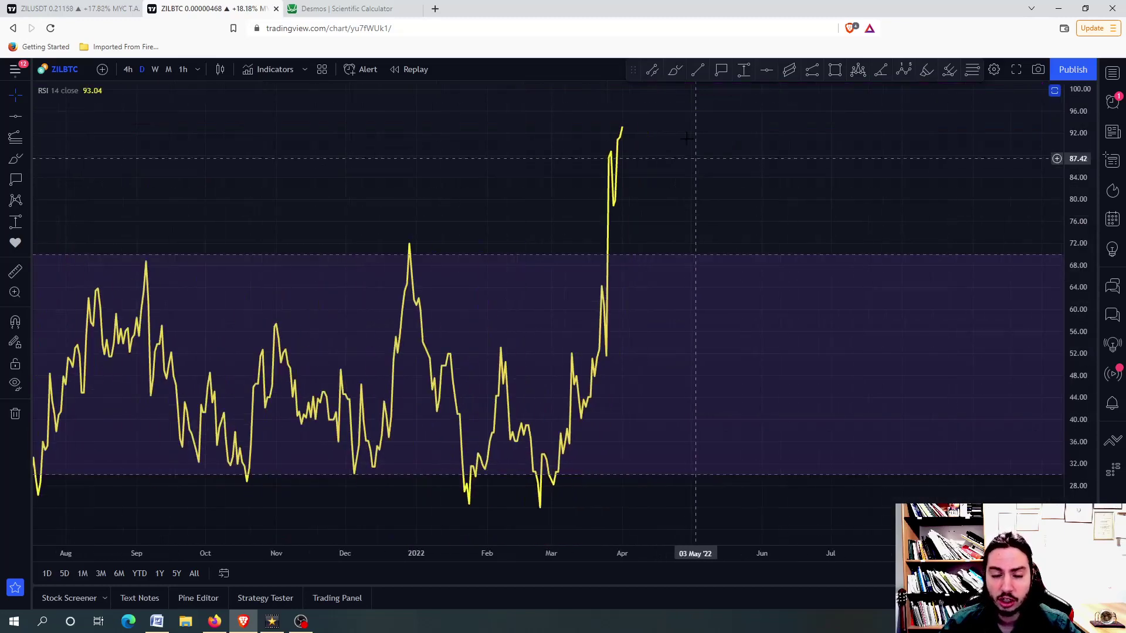
double_click(624, 158)
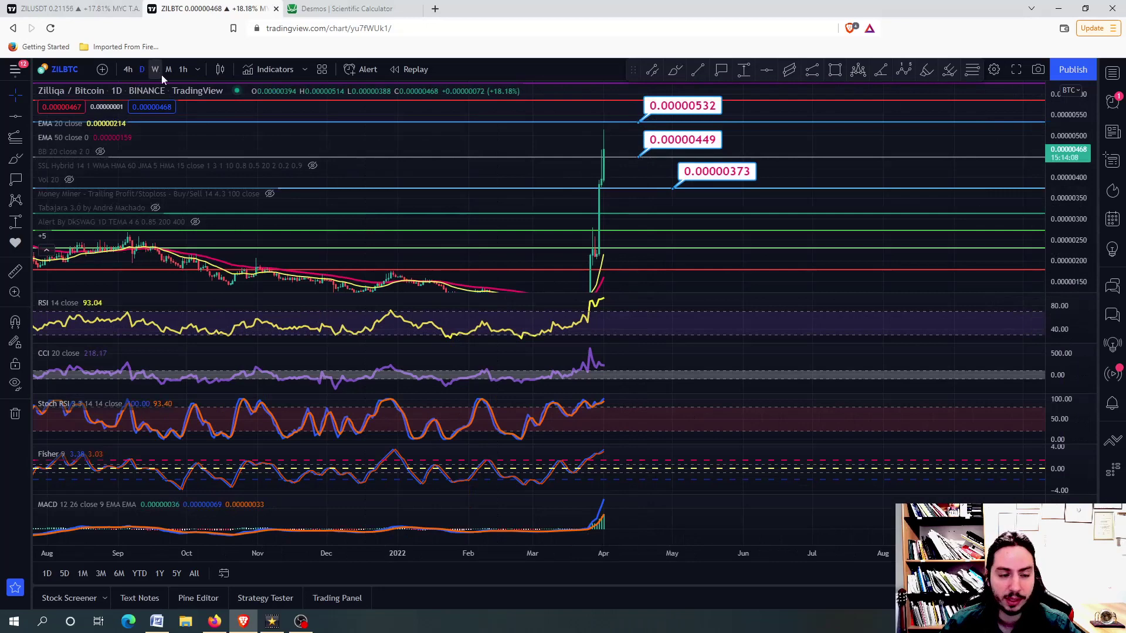
Step: Switch ZIL/BTC to weekly candles, check the weekly RSI, then show the price chart alone
left_click(155, 69)
double_click(642, 327)
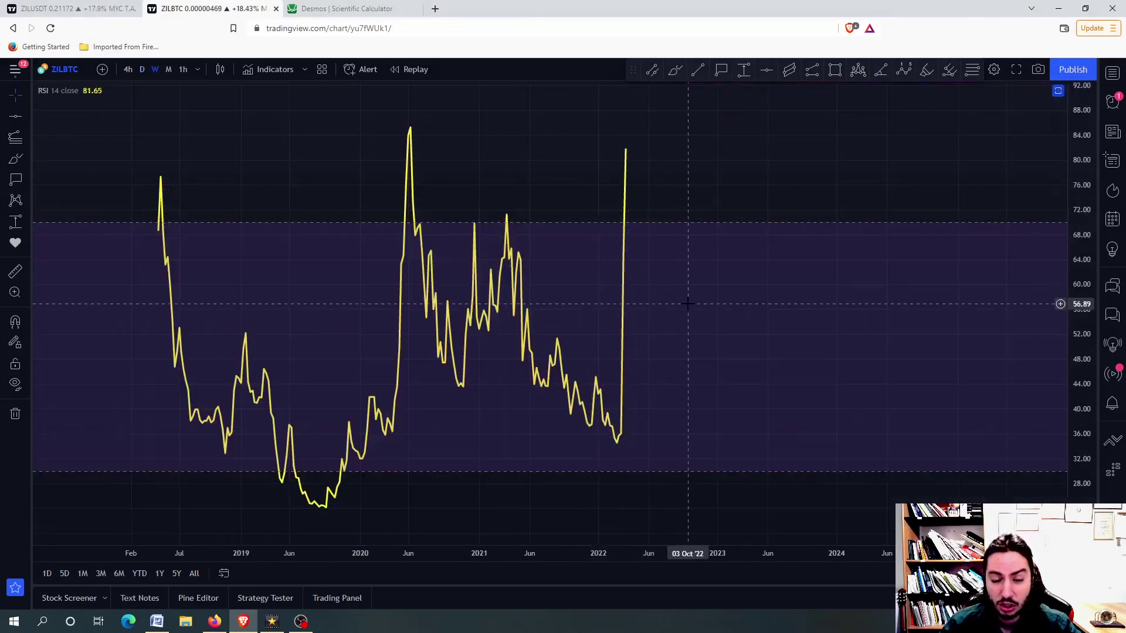
double_click(656, 264)
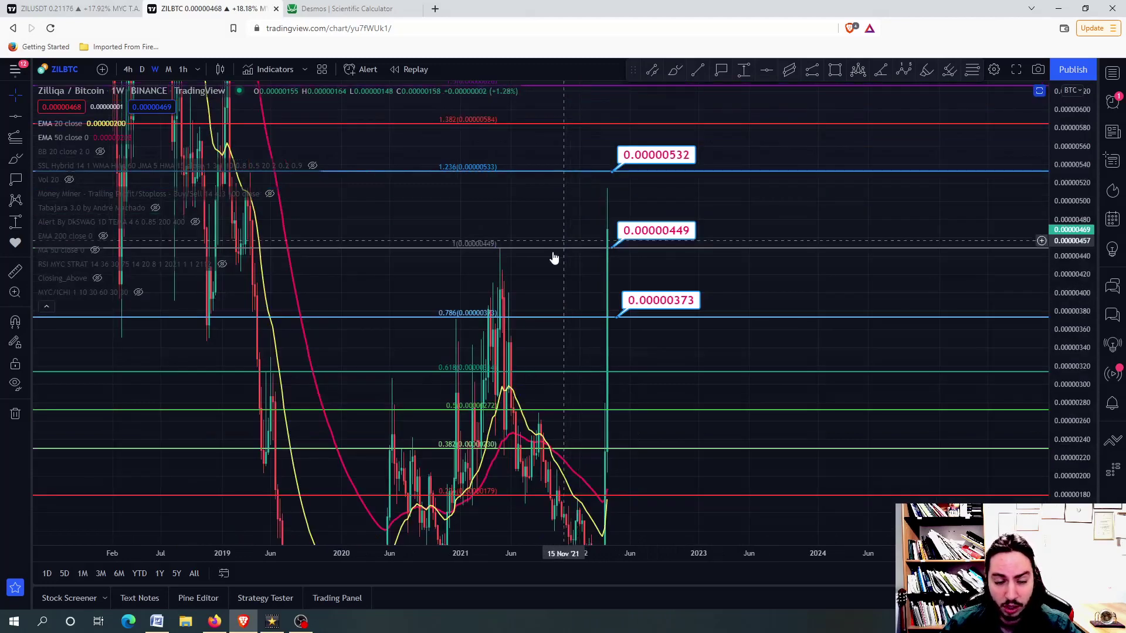
double_click(553, 264)
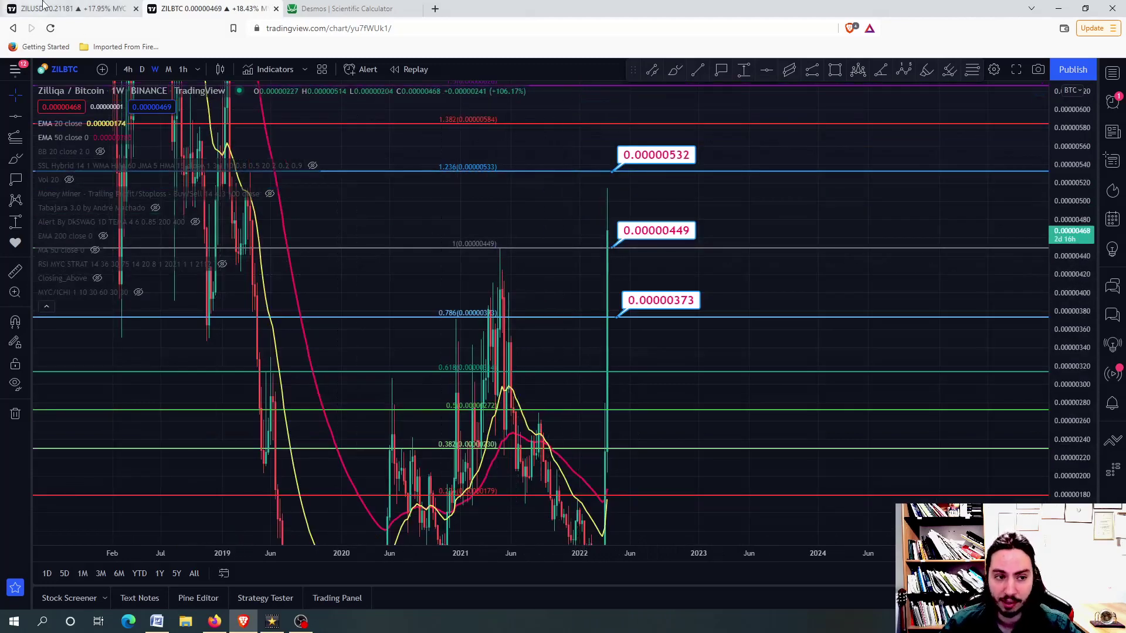
Step: On ZIL/USDT, review the weekly CCI maximized, then show only the price chart
left_click(64, 8)
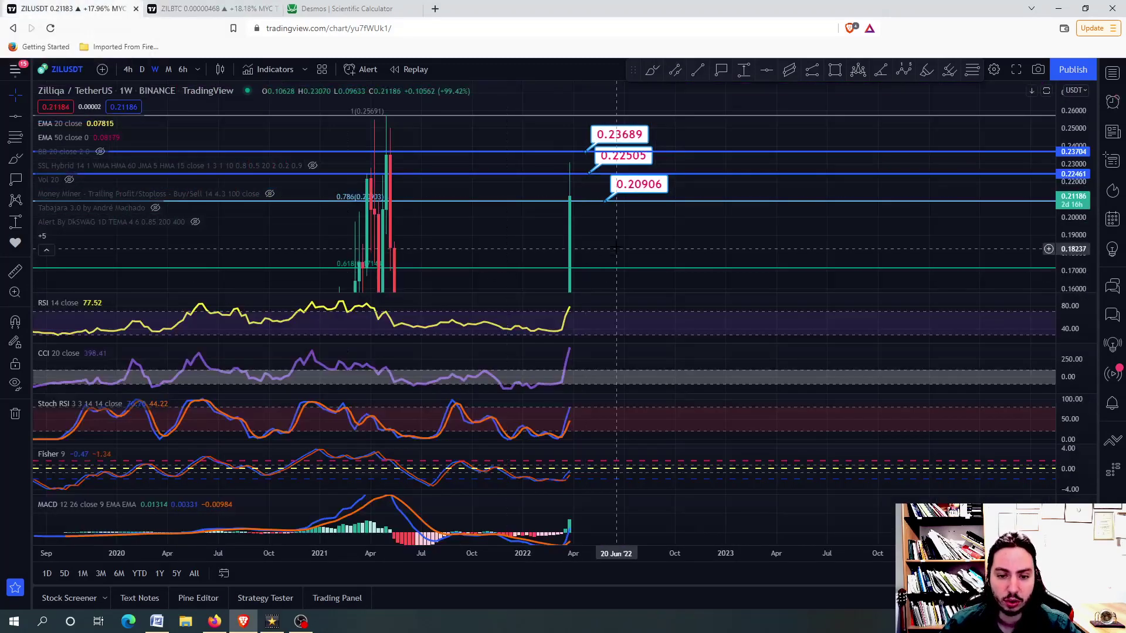
double_click(601, 352)
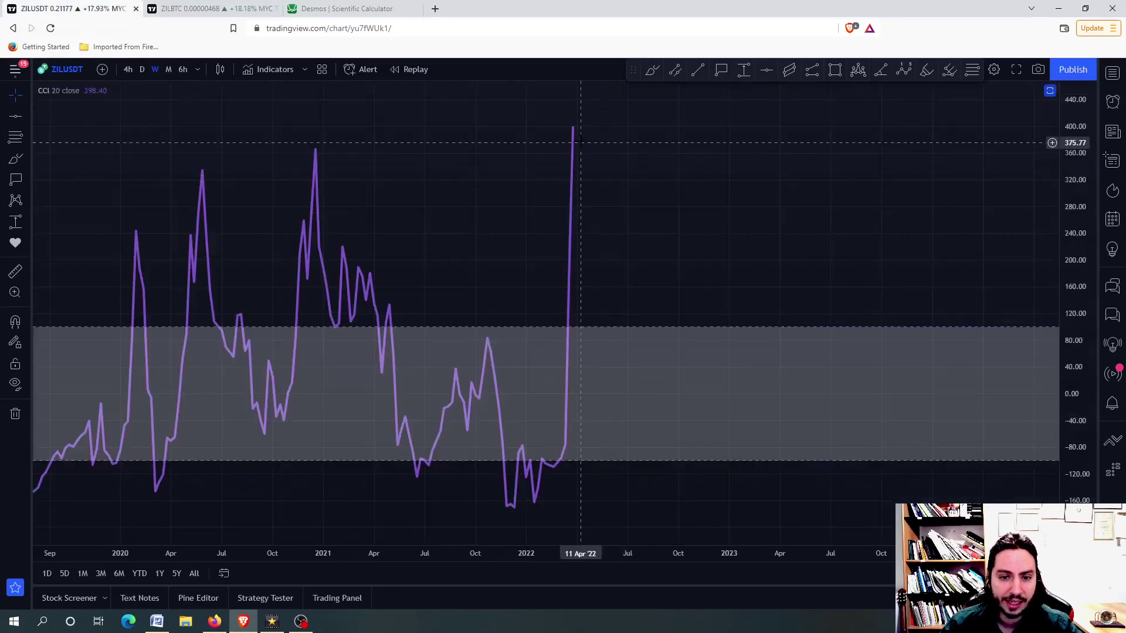
scroll(573, 134, "down", 3)
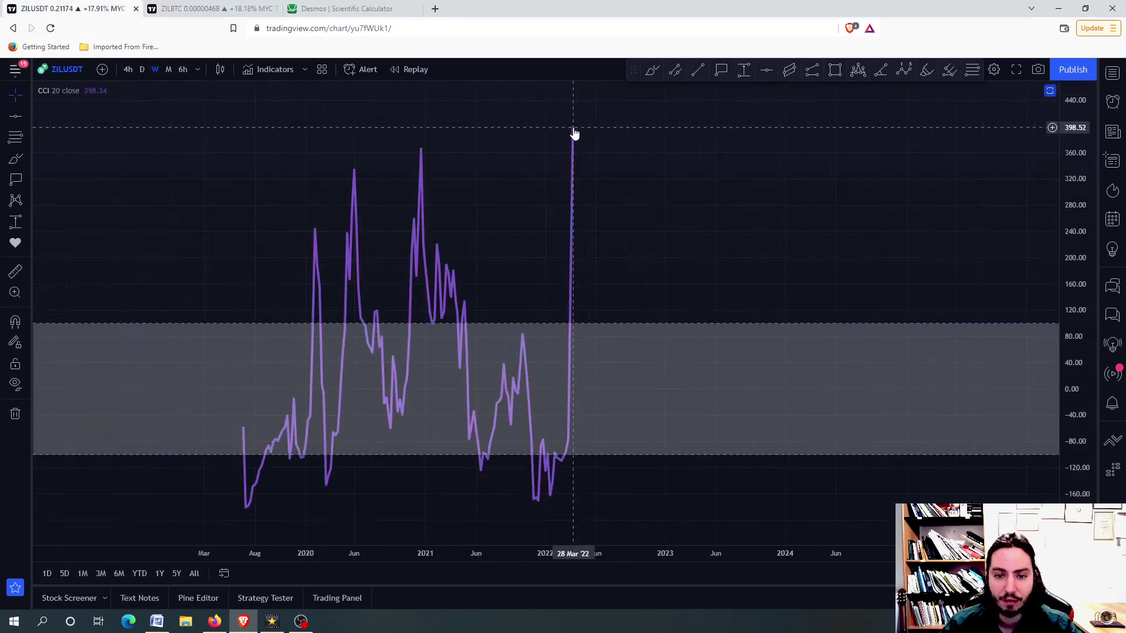
scroll(574, 134, "down", 2)
scroll(581, 146, "up", 2)
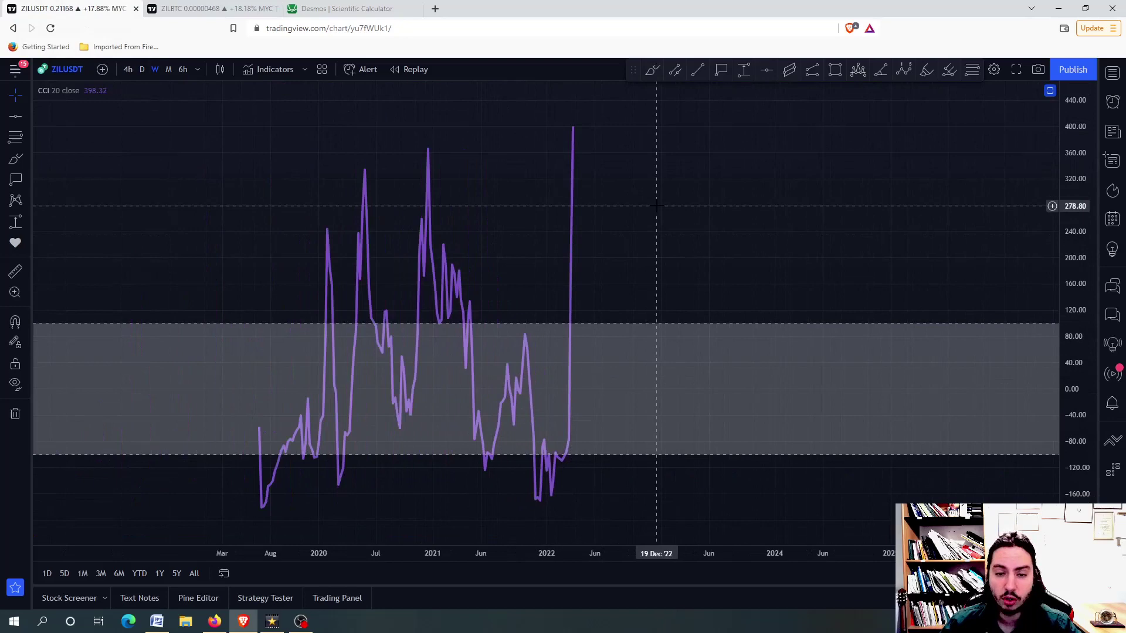
double_click(655, 205)
double_click(611, 240)
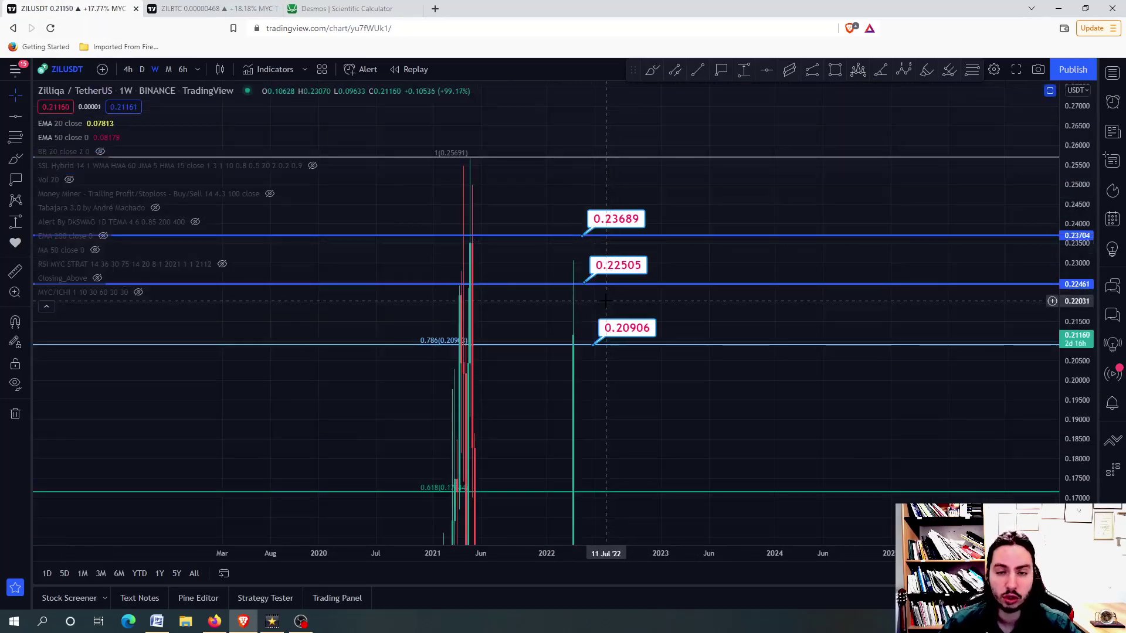
scroll(602, 313, "up", 3)
scroll(581, 303, "up", 1)
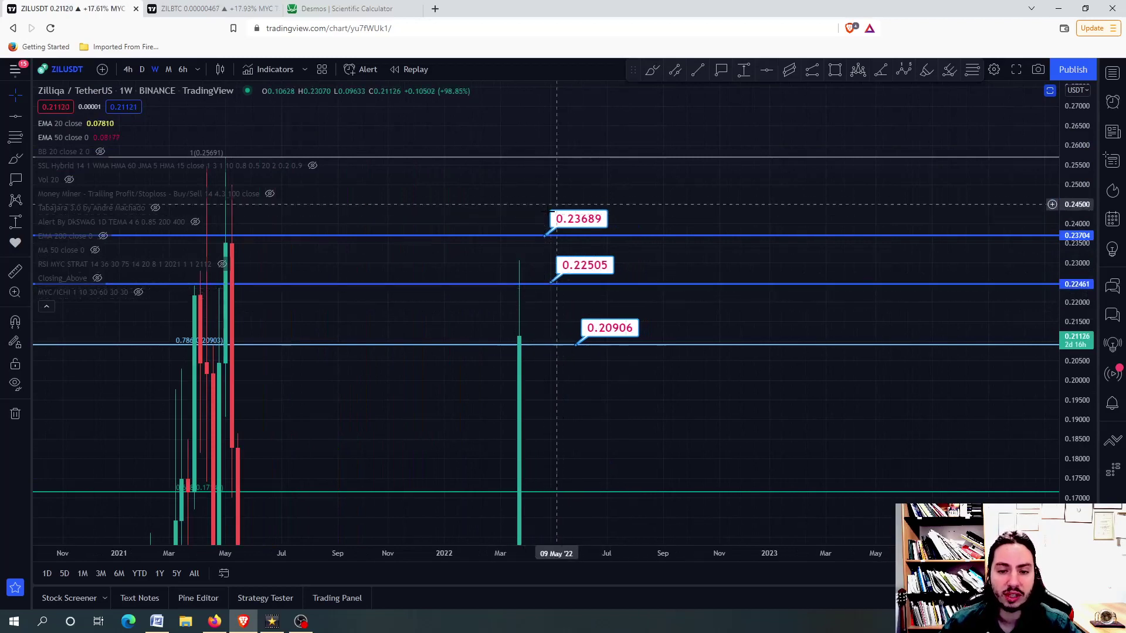
scroll(581, 308, "down", 1)
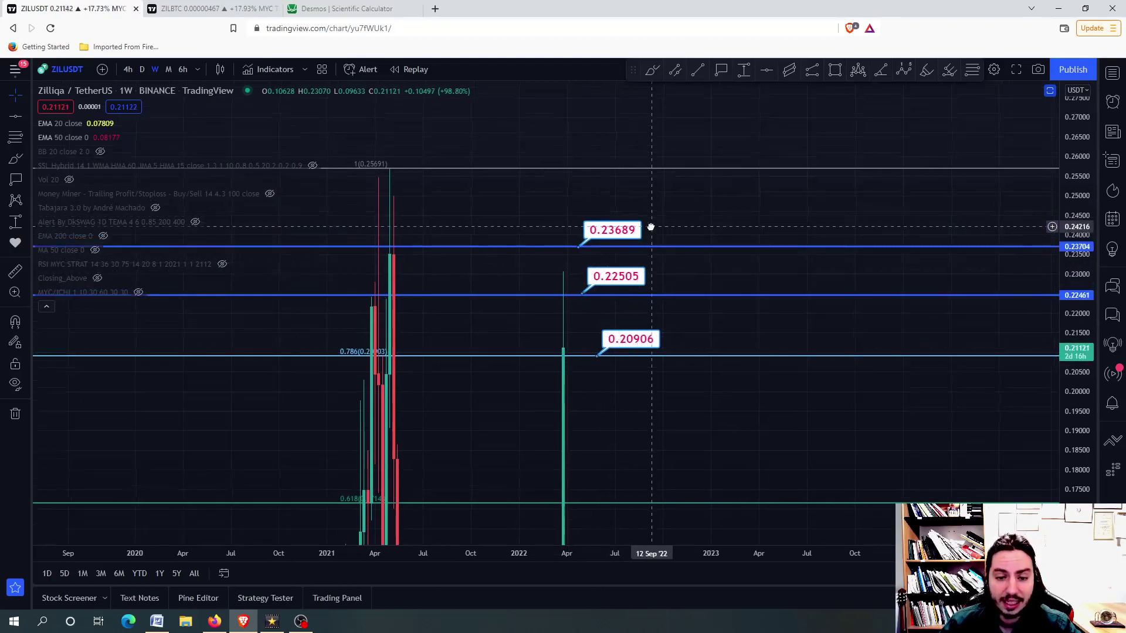
scroll(576, 317, "up", 2)
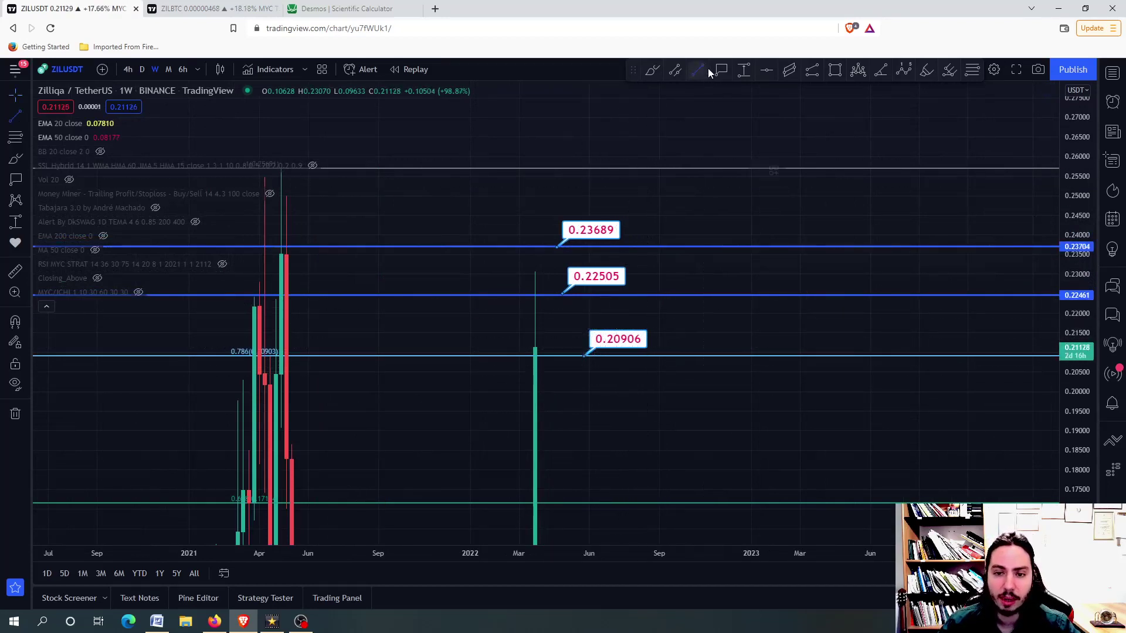
Step: Circle the 0.23689 target and rescale the view to reveal the 0.30918 level
left_click_drag(626, 231, 629, 253)
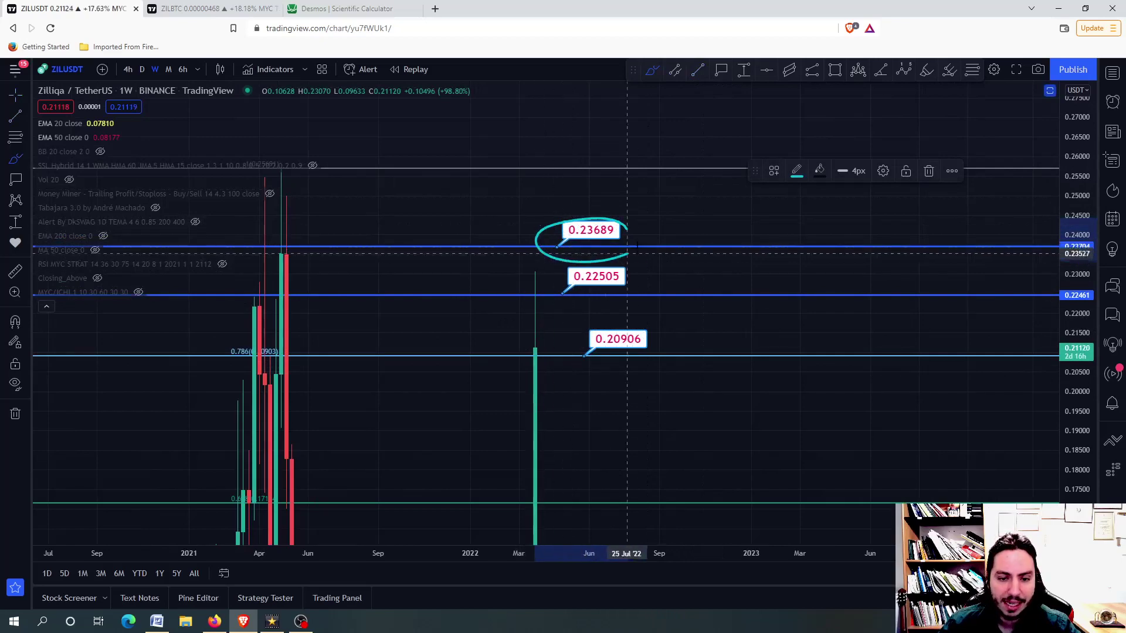
left_click_drag(555, 203, 573, 414)
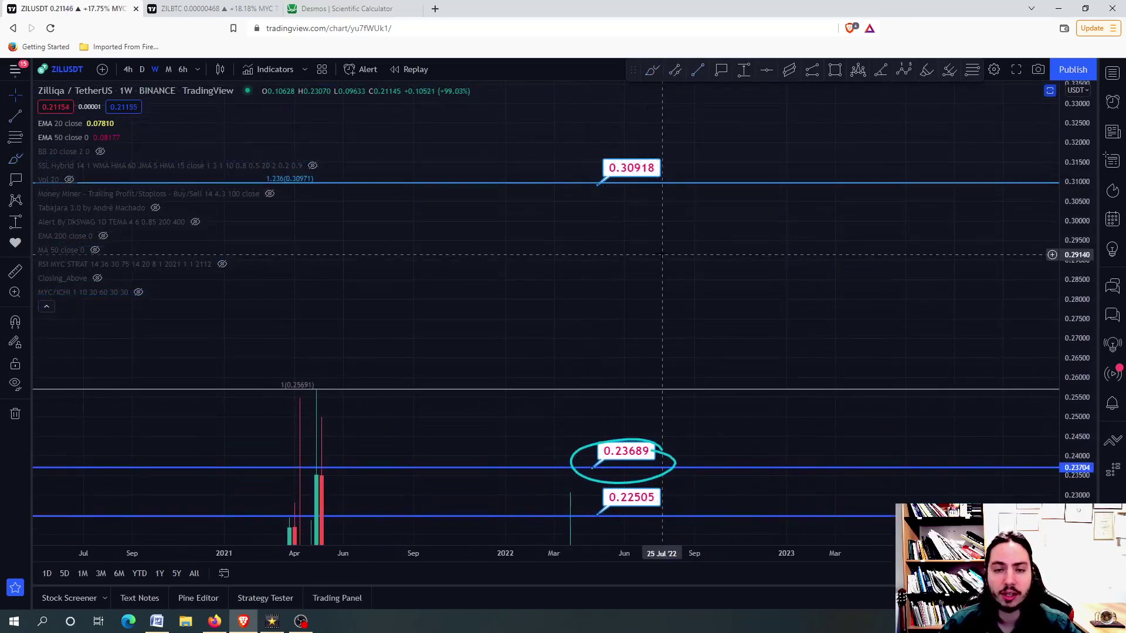
left_click_drag(1073, 256, 1054, 450)
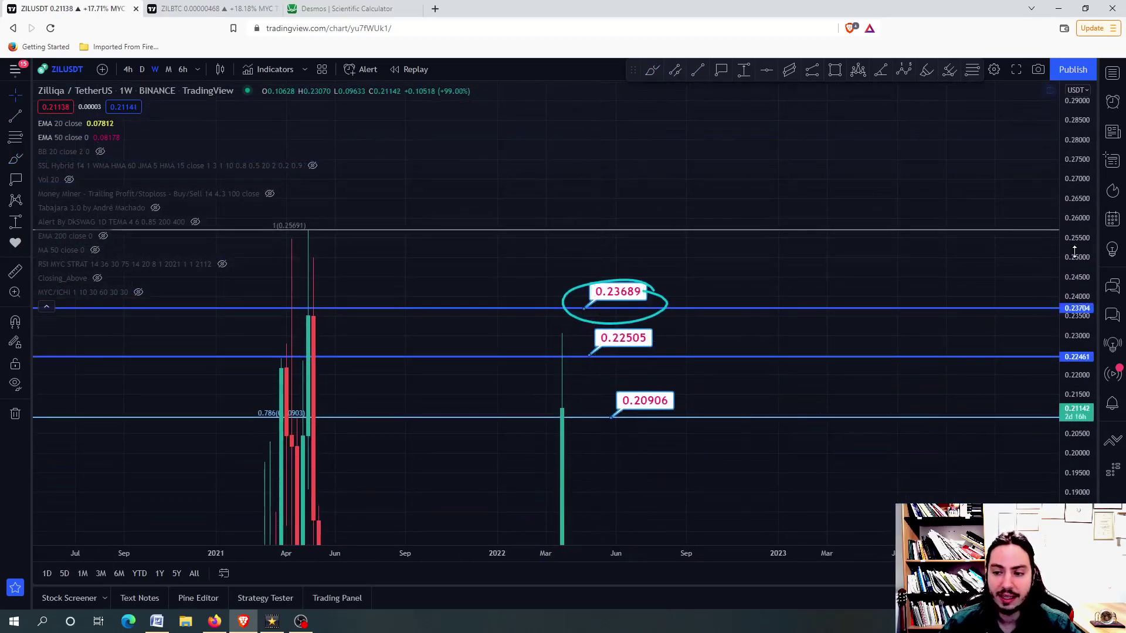
Step: Measure the rise from about 0.209 to 0.309 with Price Range, then remove it
left_click(743, 69)
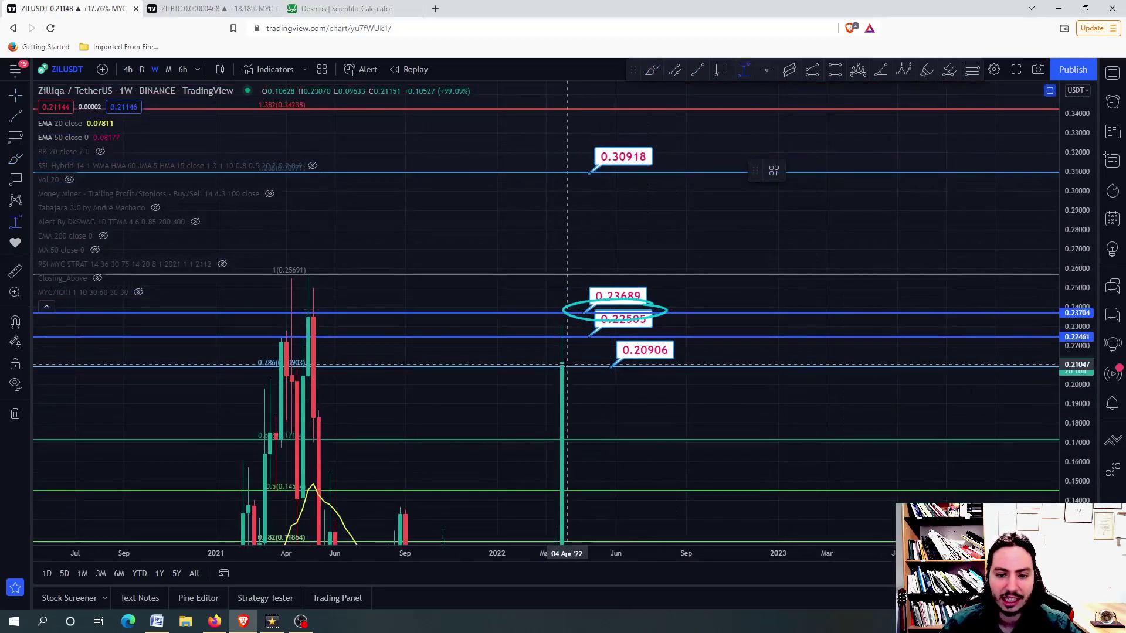
left_click_drag(574, 365, 672, 172)
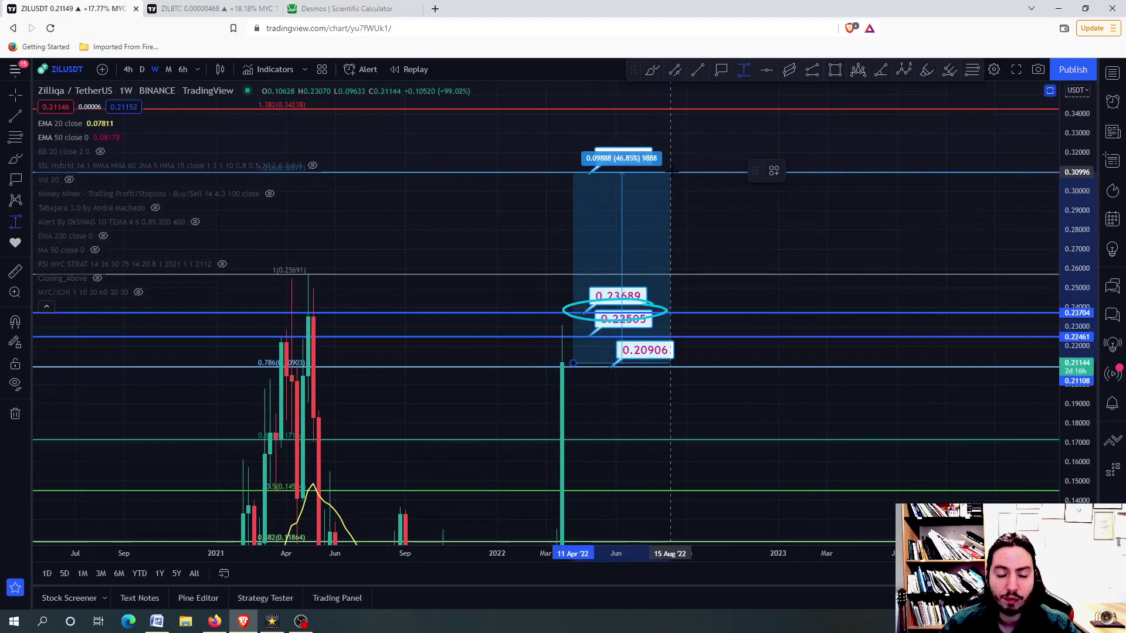
left_click(671, 171)
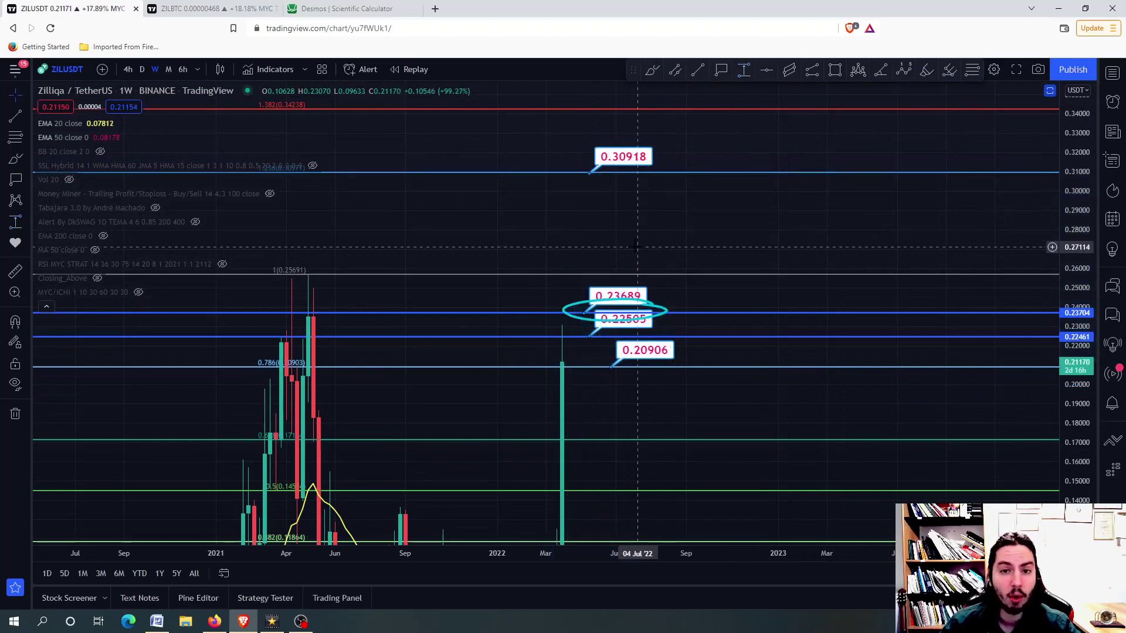
left_click(153, 70)
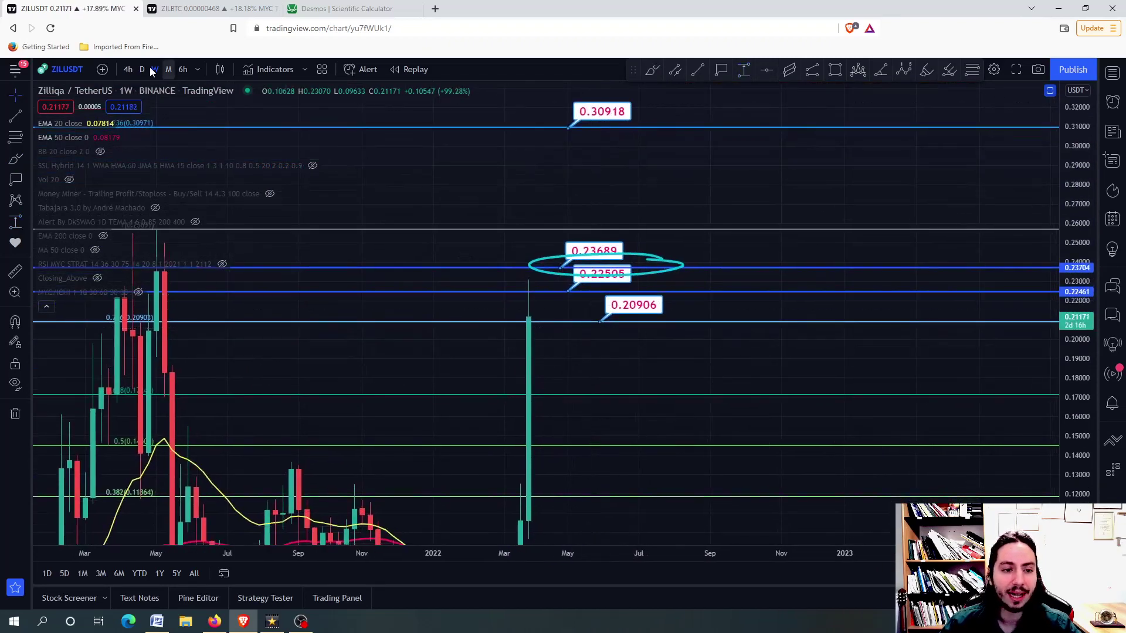
left_click(141, 70)
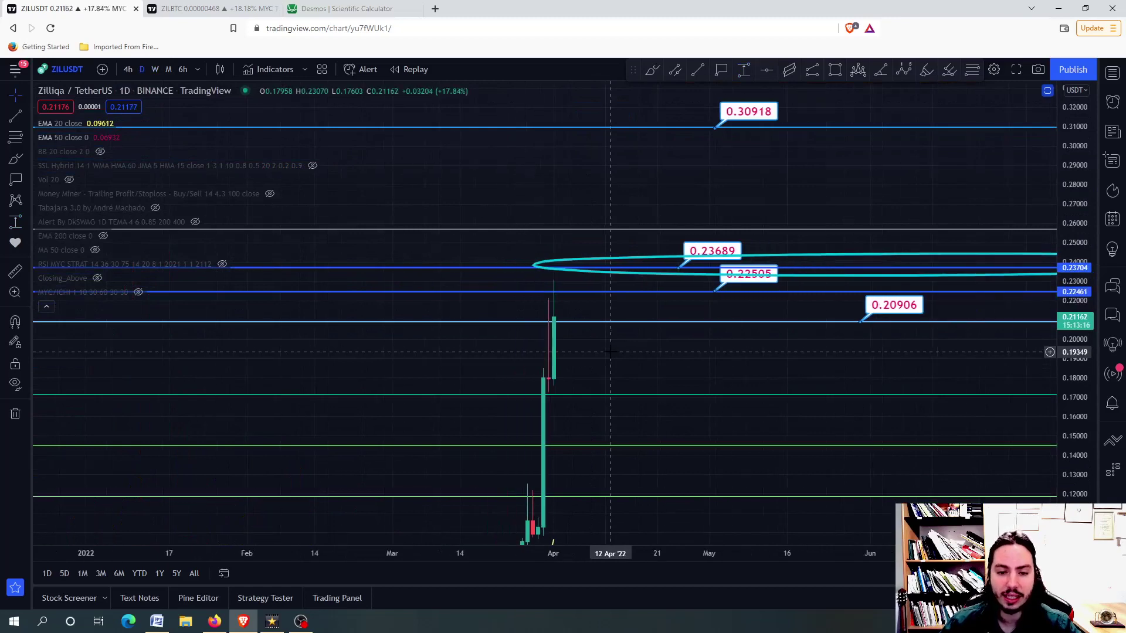
double_click(620, 319)
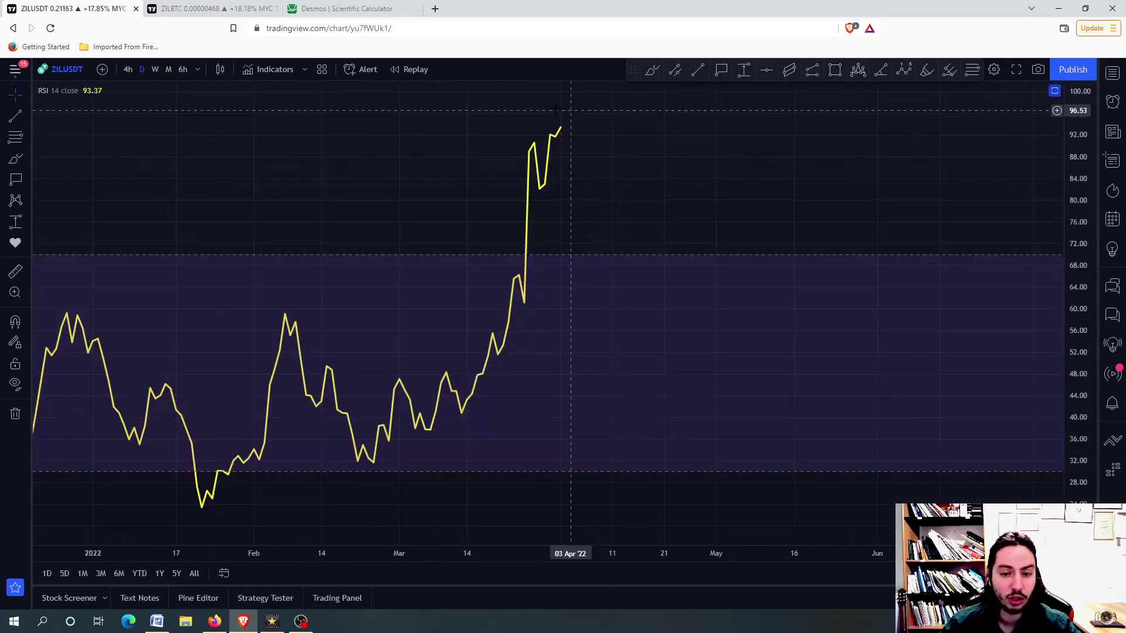
double_click(630, 318)
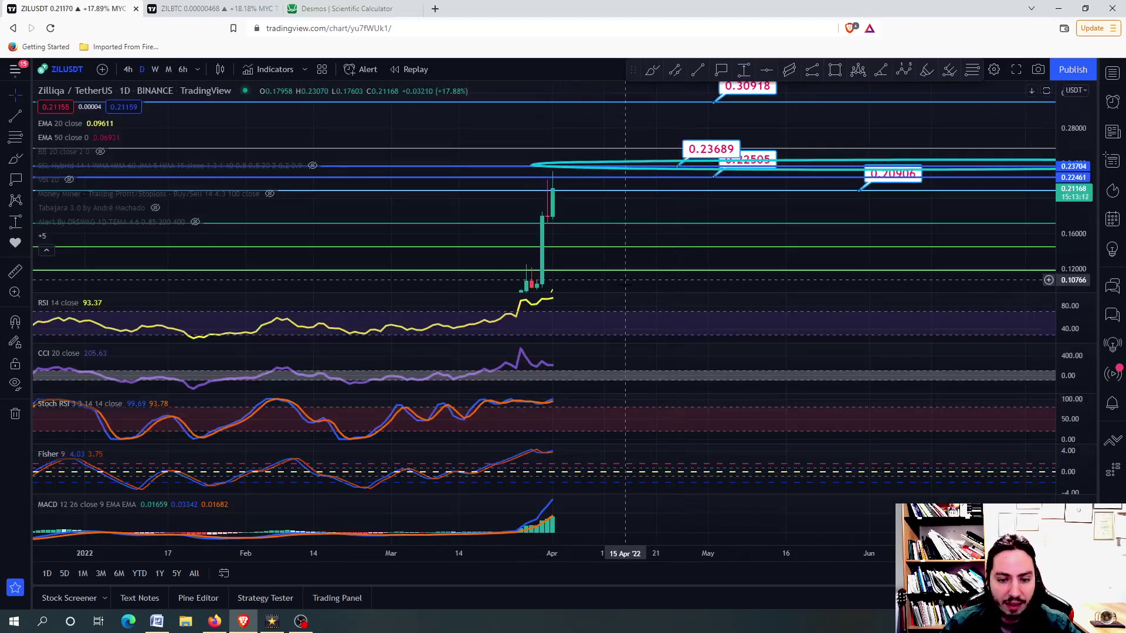
double_click(630, 295)
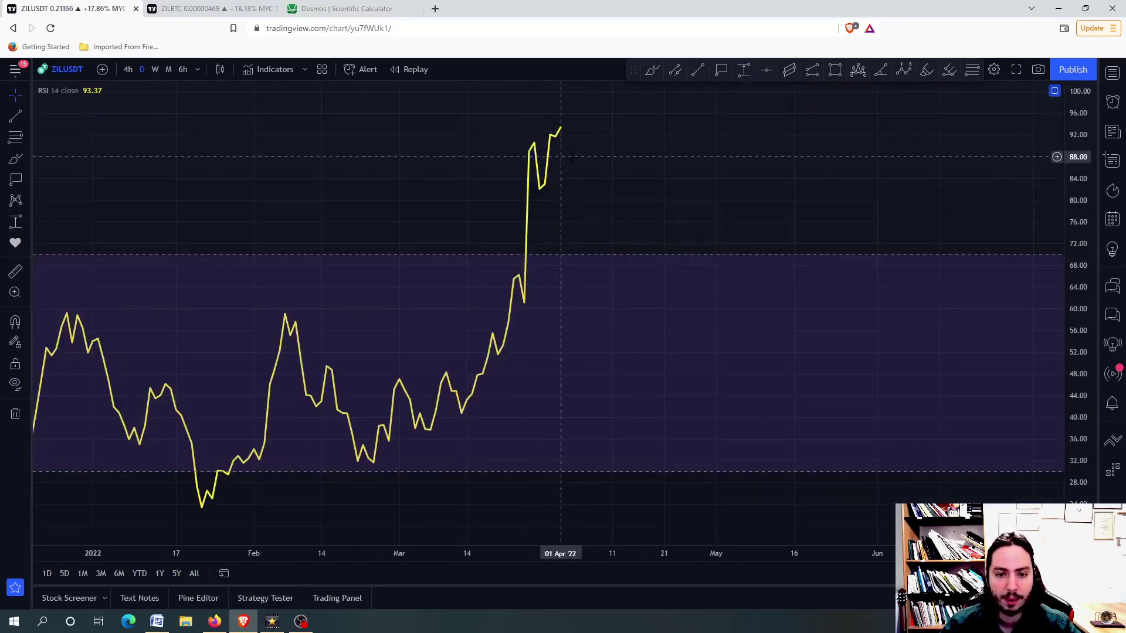
double_click(600, 203)
double_click(600, 202)
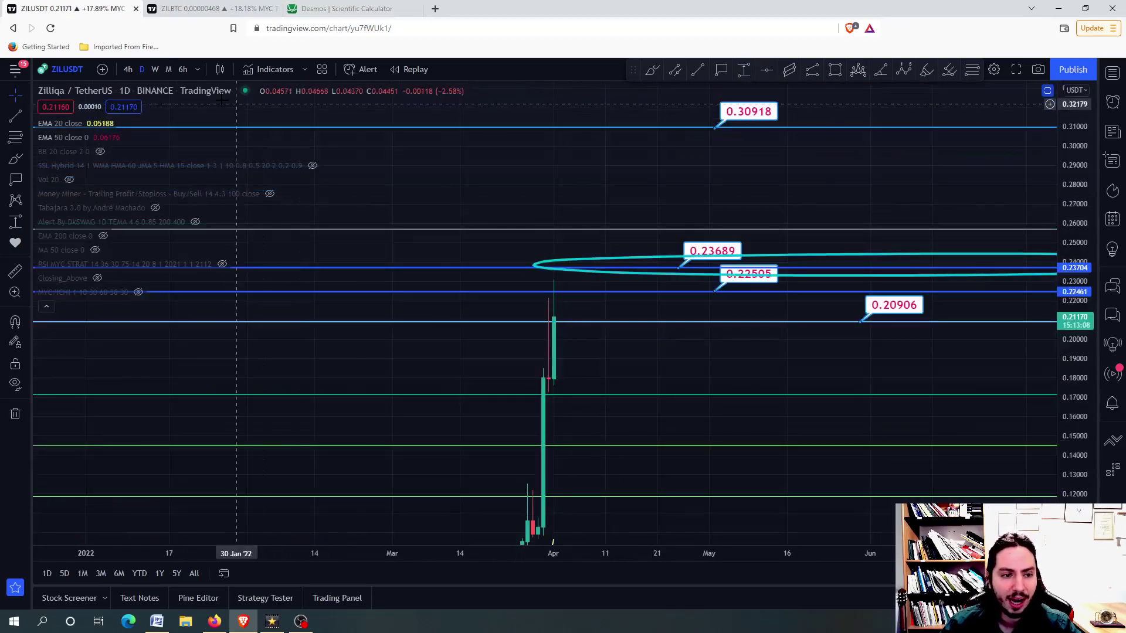
left_click(155, 70)
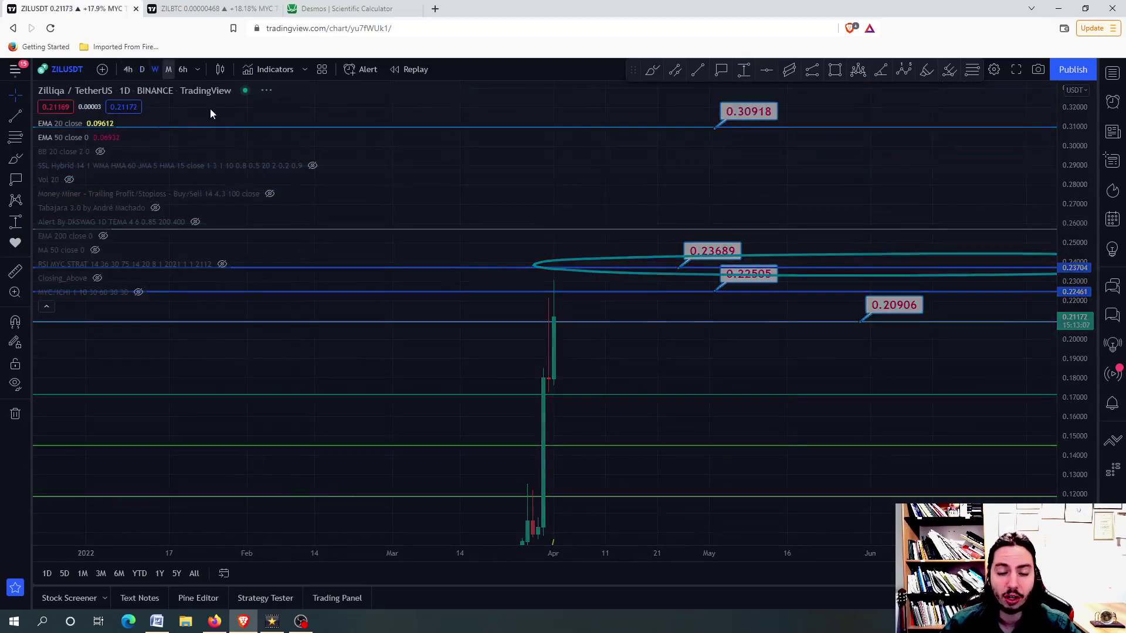
double_click(630, 365)
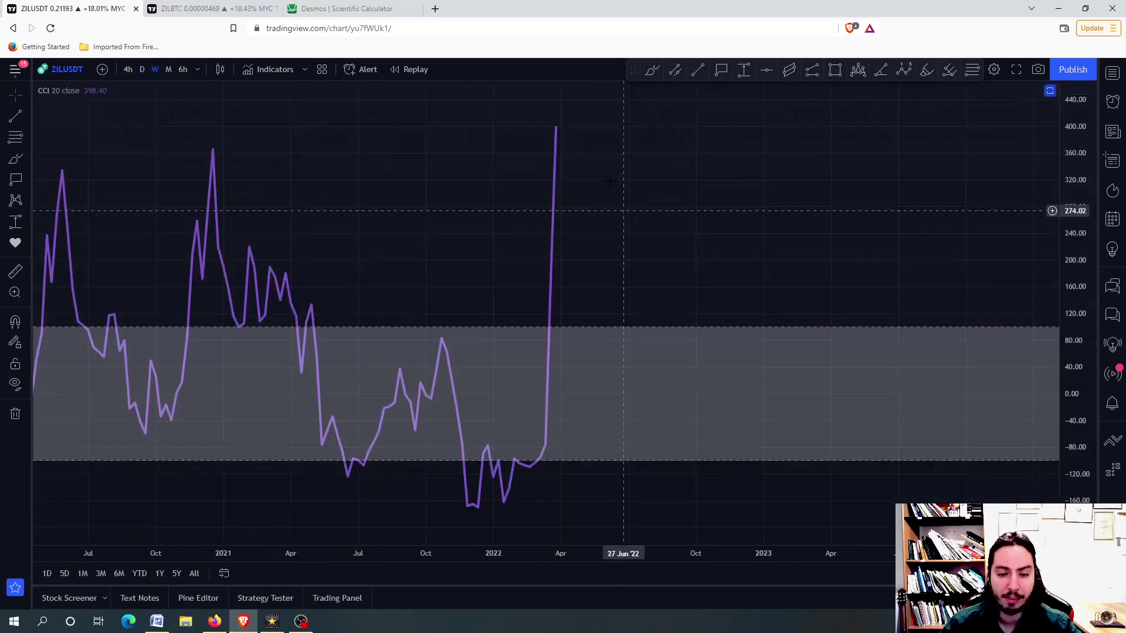
scroll(555, 133, "down", 2)
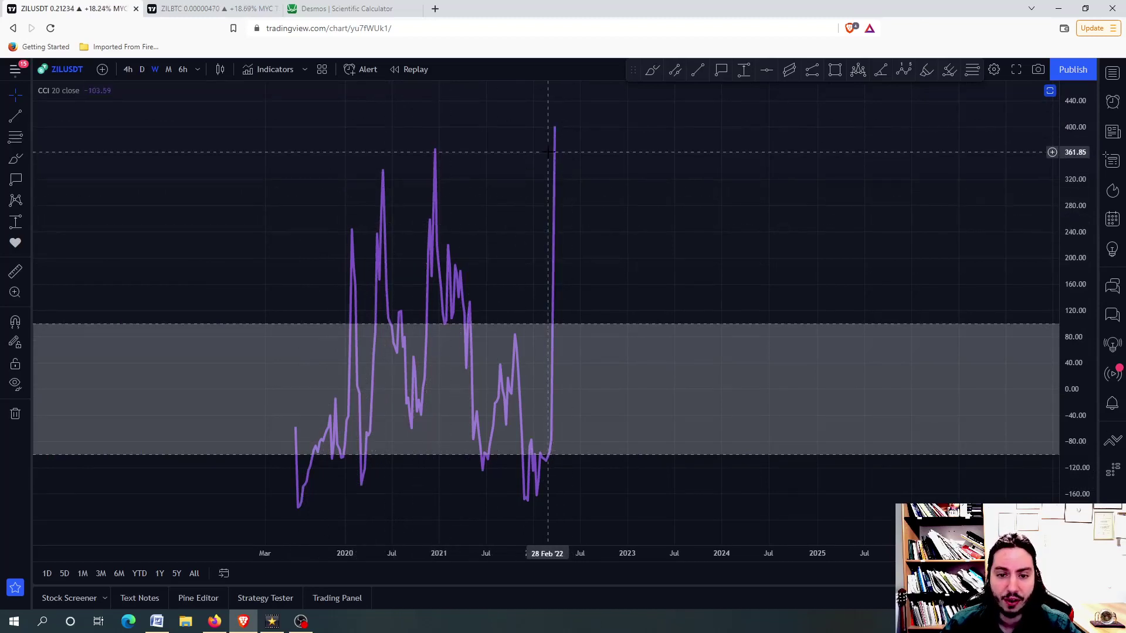
scroll(555, 136, "up", 1)
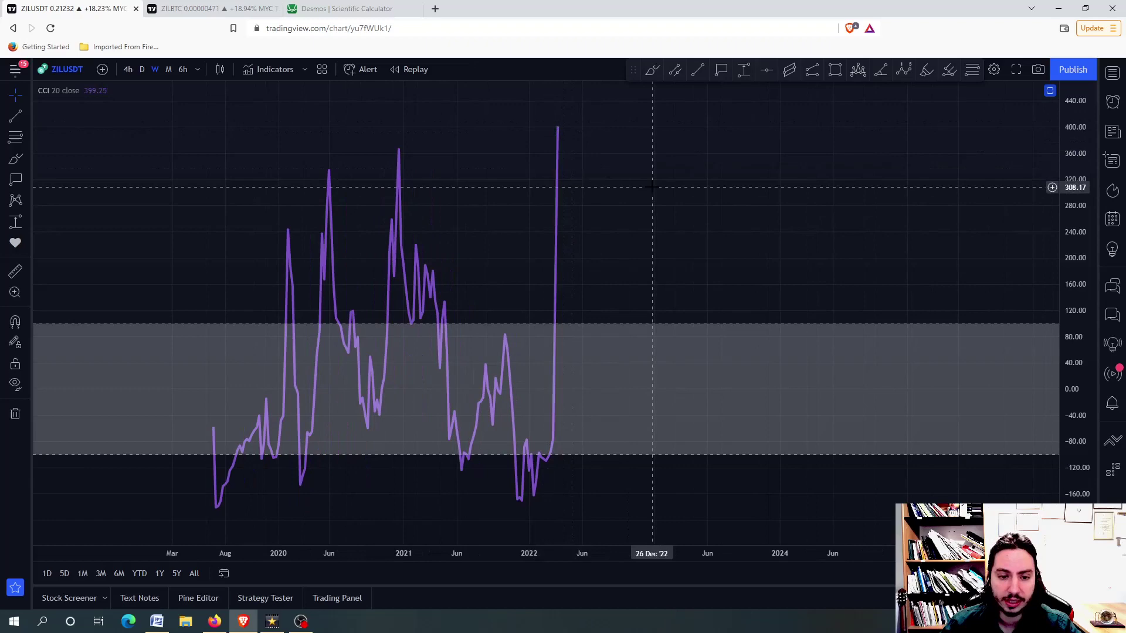
double_click(614, 177)
double_click(606, 211)
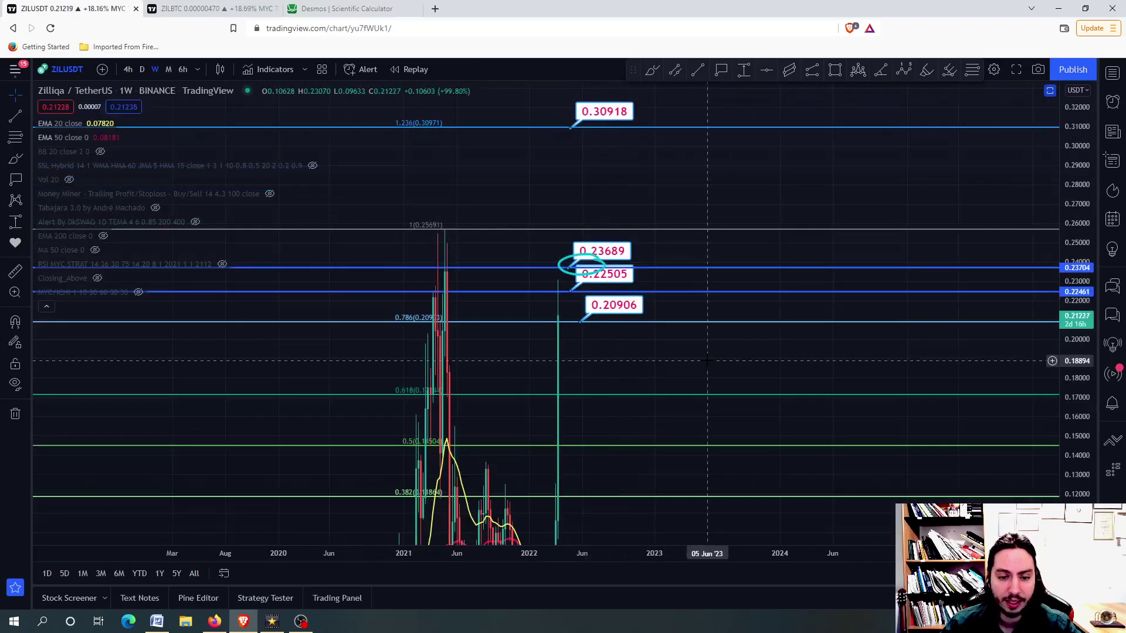
scroll(708, 361, "up", 3)
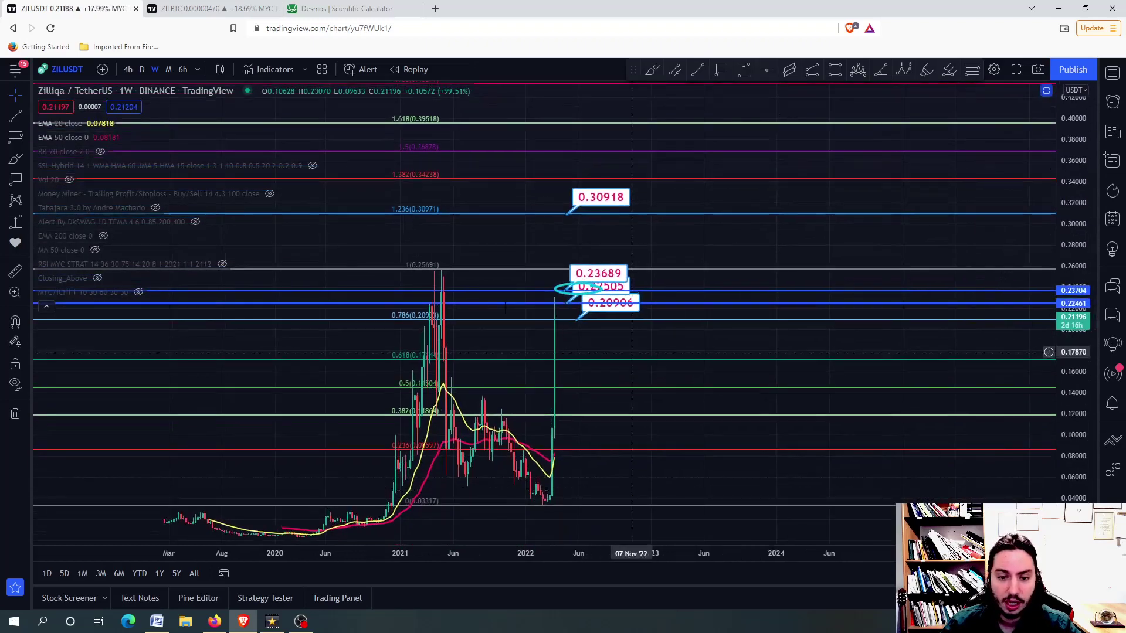
scroll(633, 334, "up", 1)
scroll(625, 322, "up", 2)
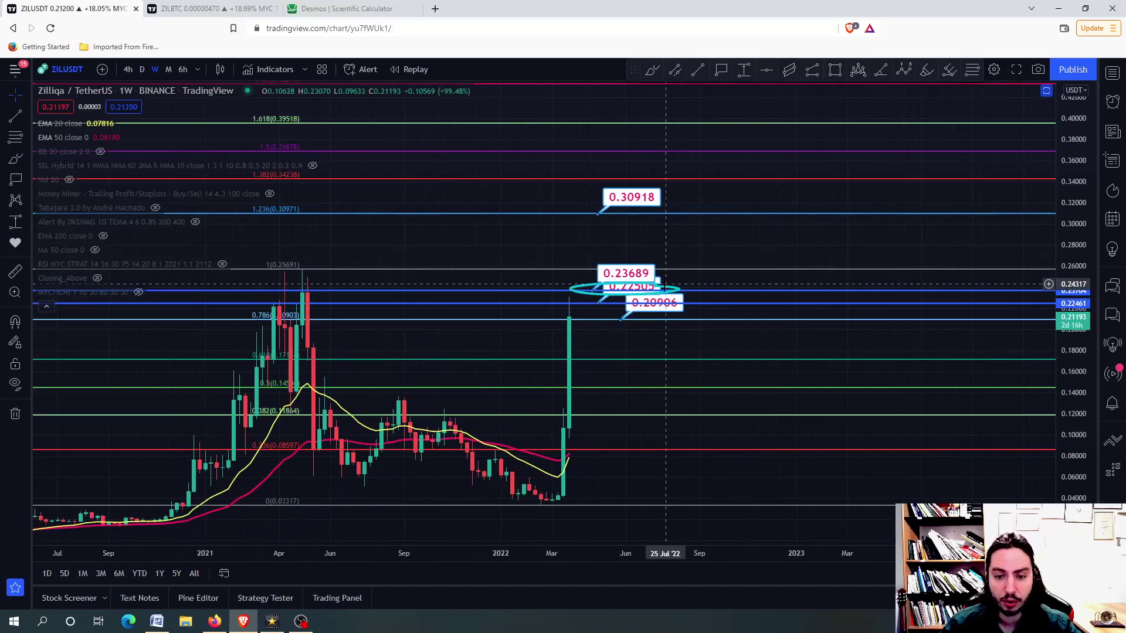
left_click(666, 285)
left_click(666, 299)
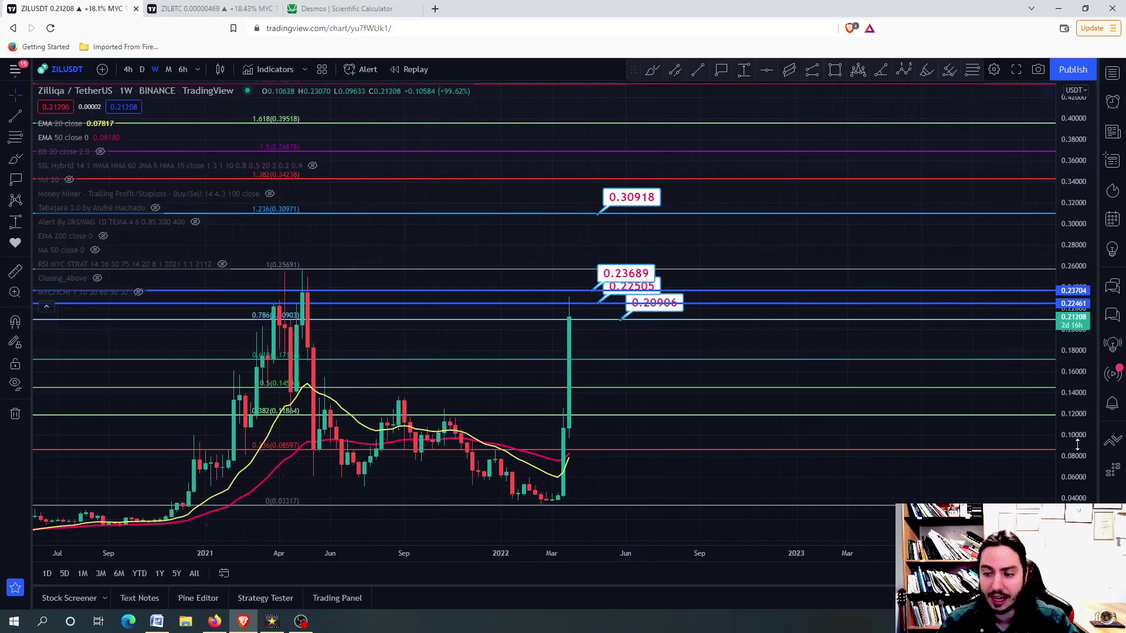
left_click_drag(1073, 379, 1074, 229)
scroll(700, 231, "down", 2)
scroll(697, 220, "down", 2)
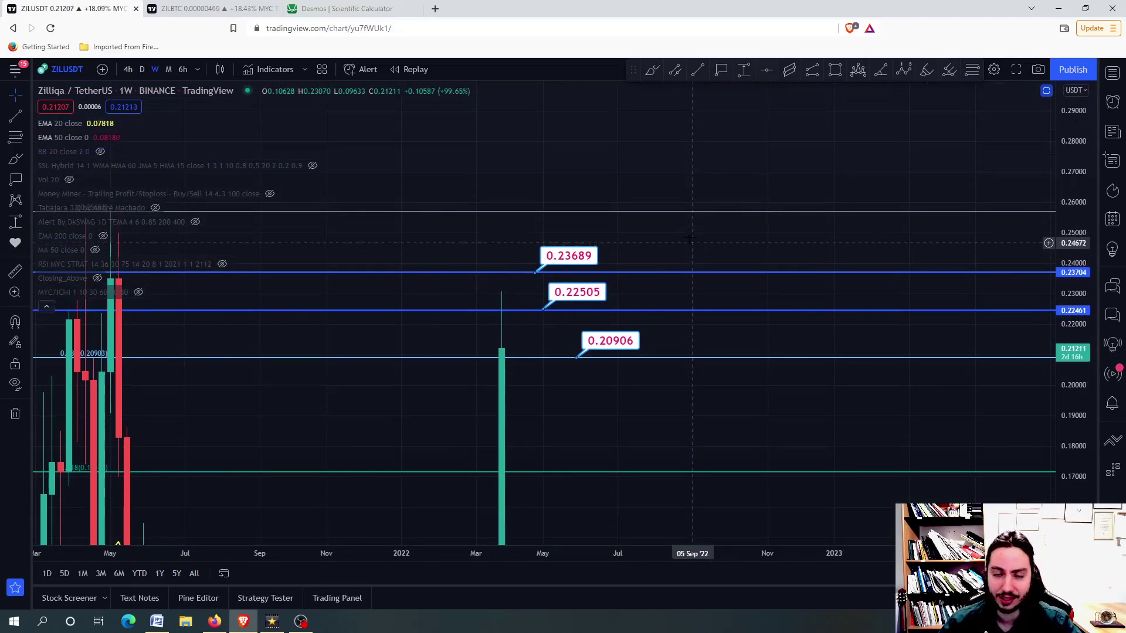
left_click_drag(682, 264, 677, 410)
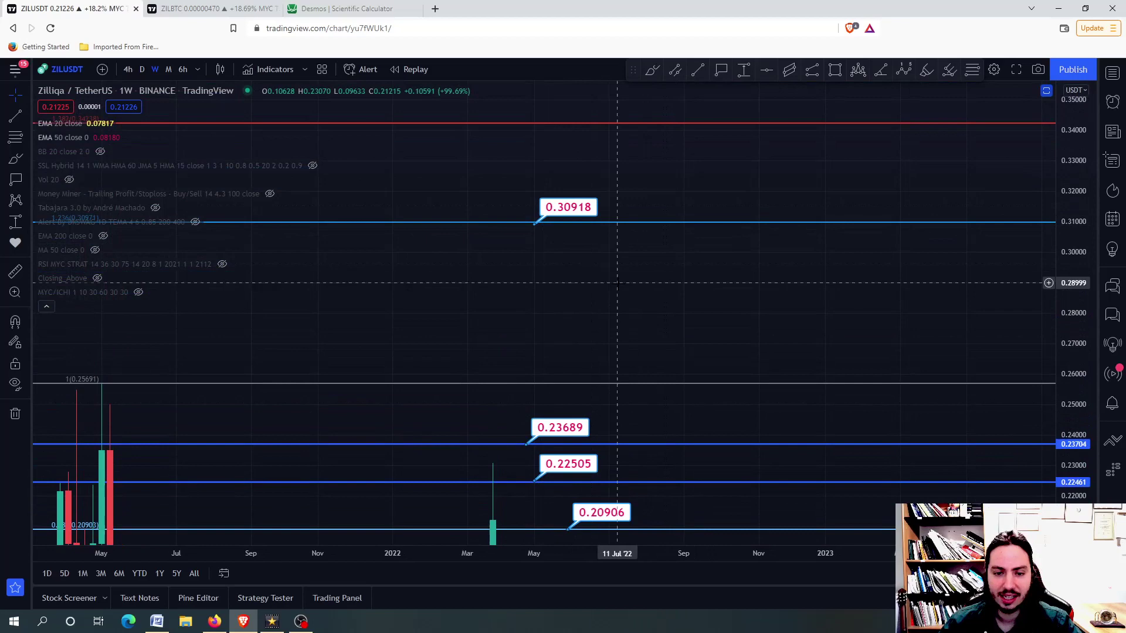
scroll(619, 281, "down", 1)
scroll(618, 282, "down", 2)
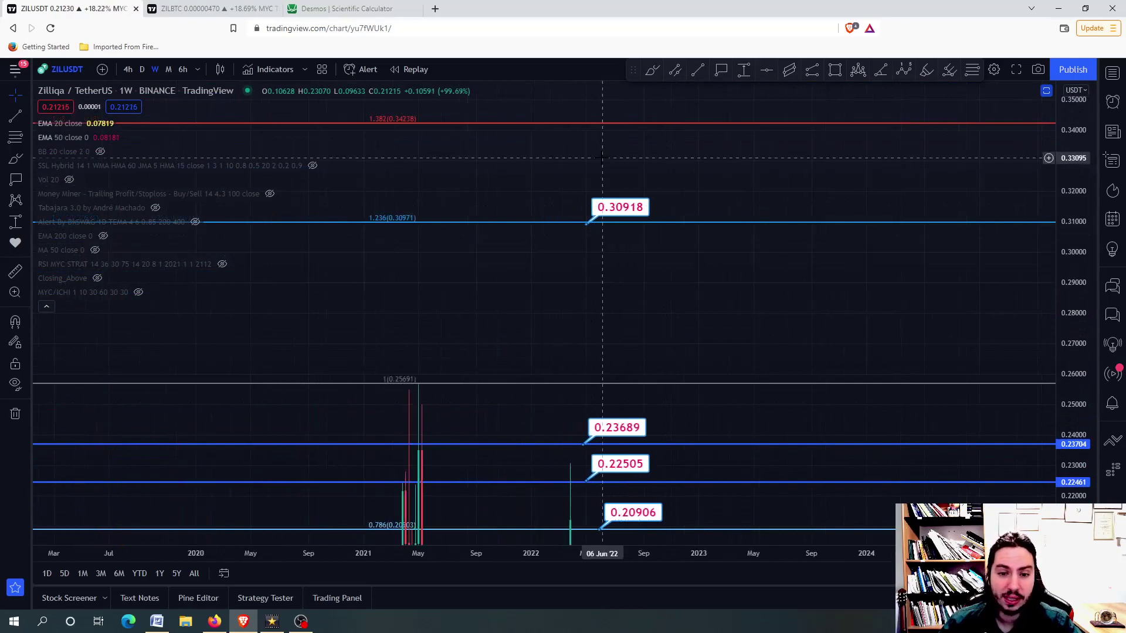
mouse_move(598, 171)
left_mouse_down()
mouse_move(590, 271)
mouse_move(631, 238)
mouse_move(638, 117)
mouse_move(728, 251)
left_mouse_up()
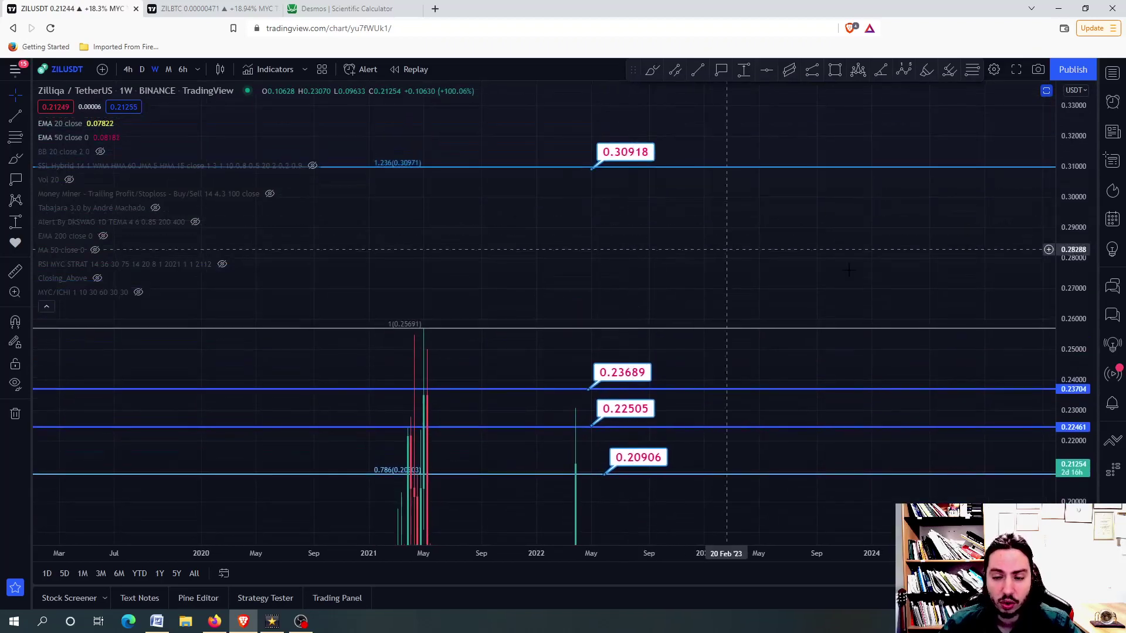
left_click_drag(1062, 260, 1062, 396)
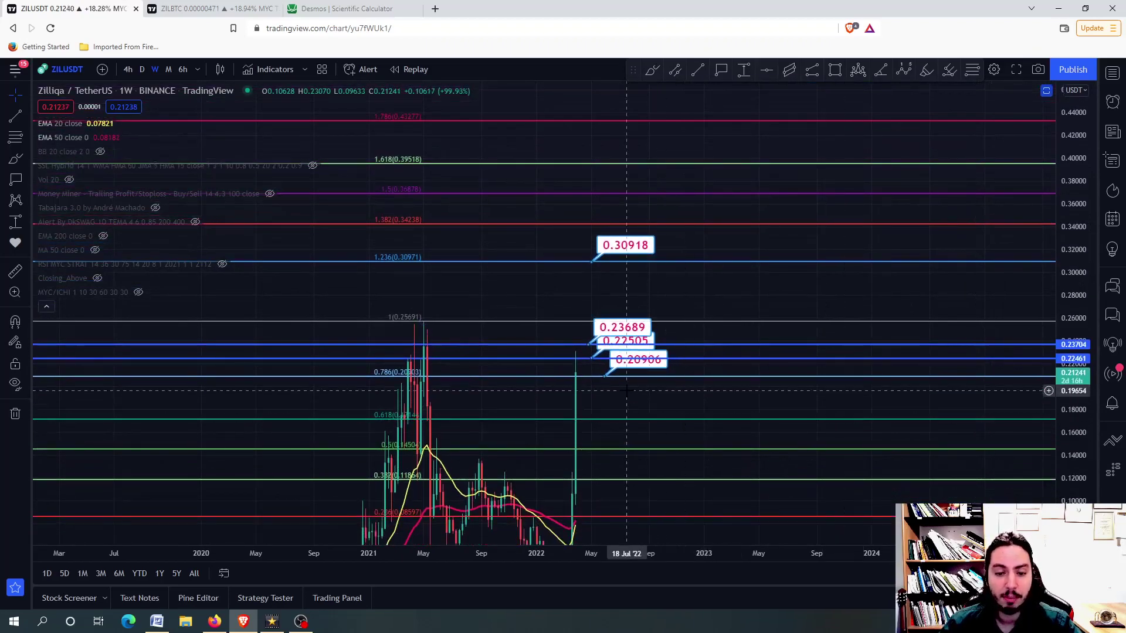
scroll(616, 247, "up", 4)
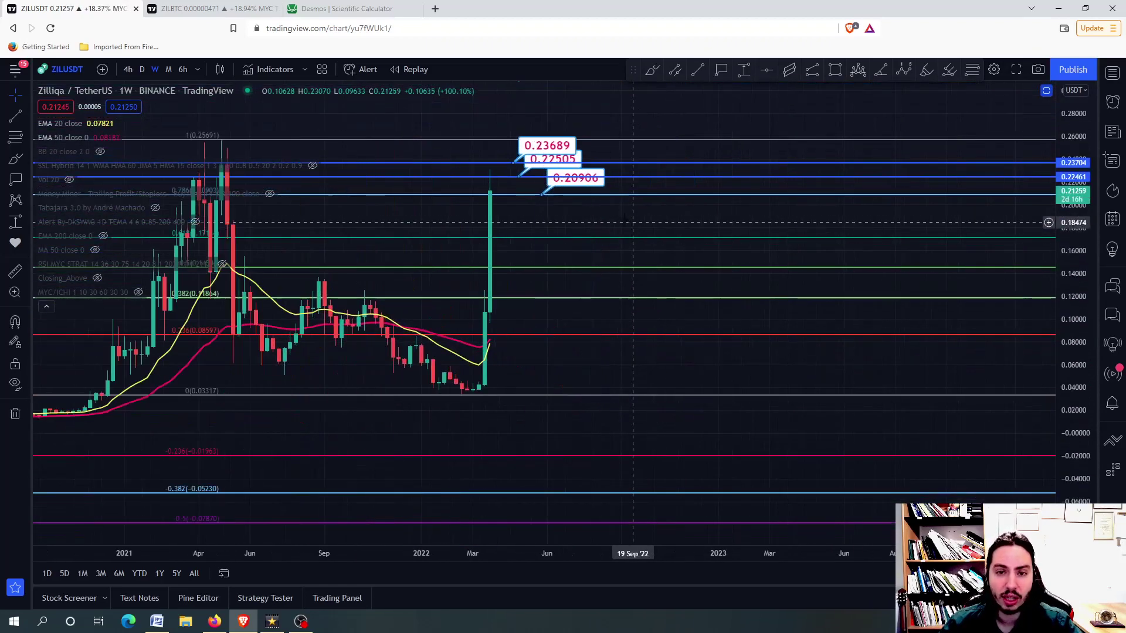
left_click_drag(598, 252, 598, 352)
scroll(598, 307, "down", 3)
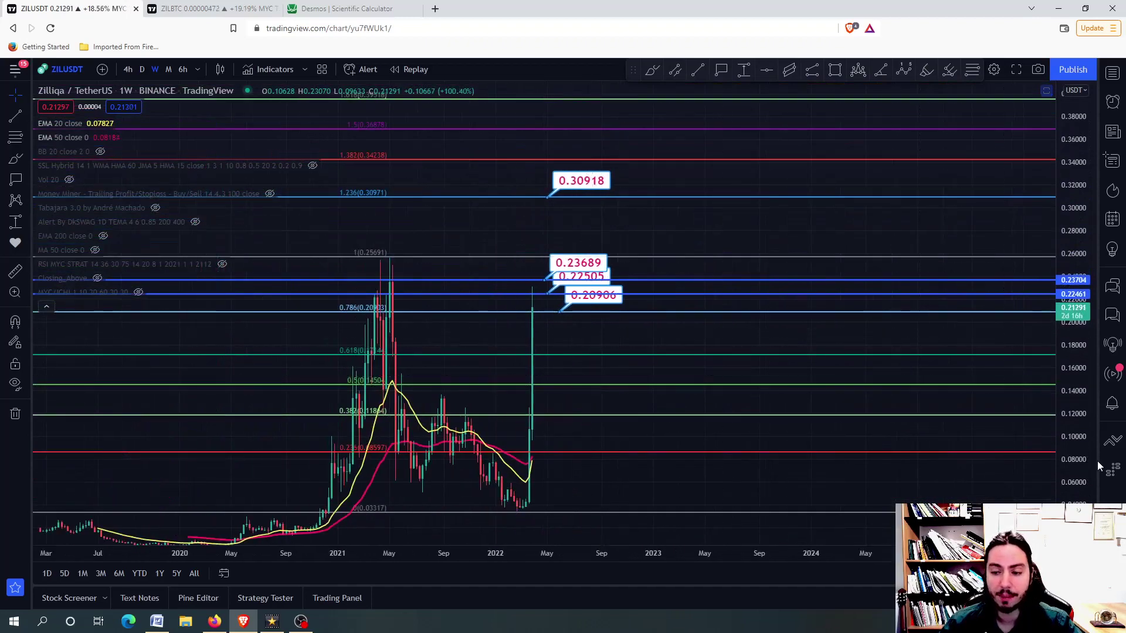
mouse_move(1071, 334)
left_mouse_down()
mouse_move(1071, 356)
mouse_move(1070, 335)
left_mouse_up()
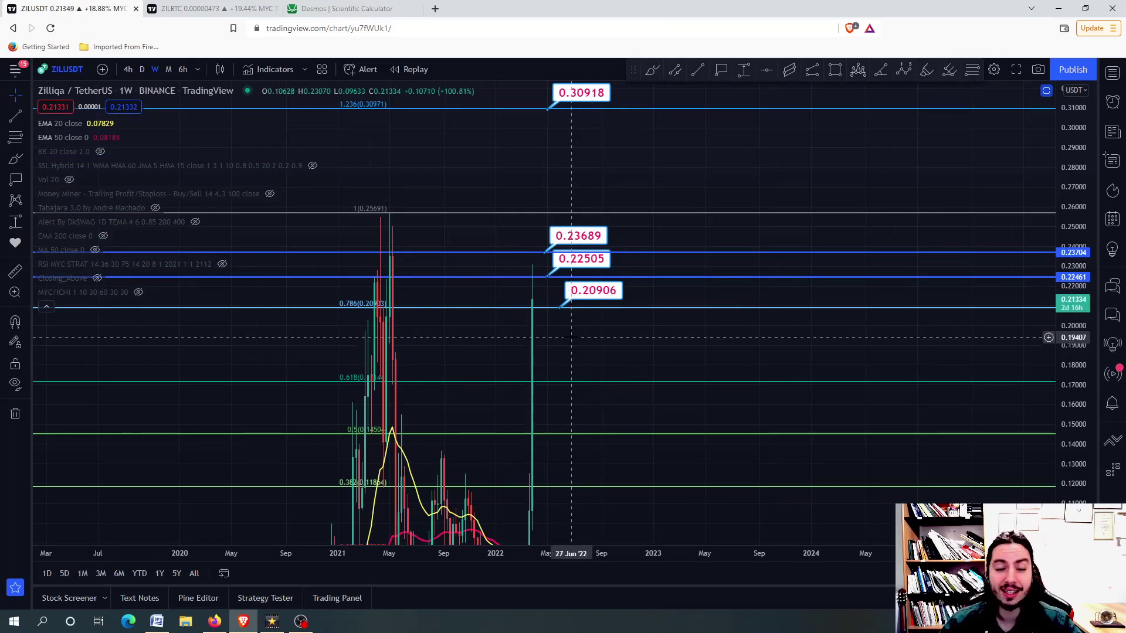
scroll(572, 336, "up", 1)
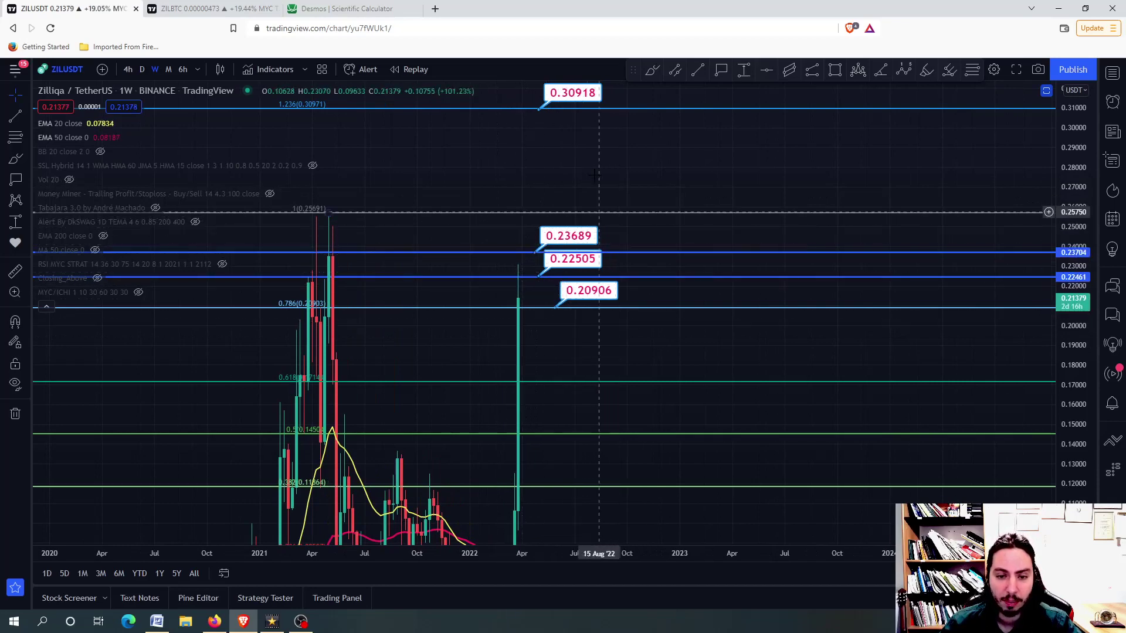
left_click_drag(547, 221, 565, 326)
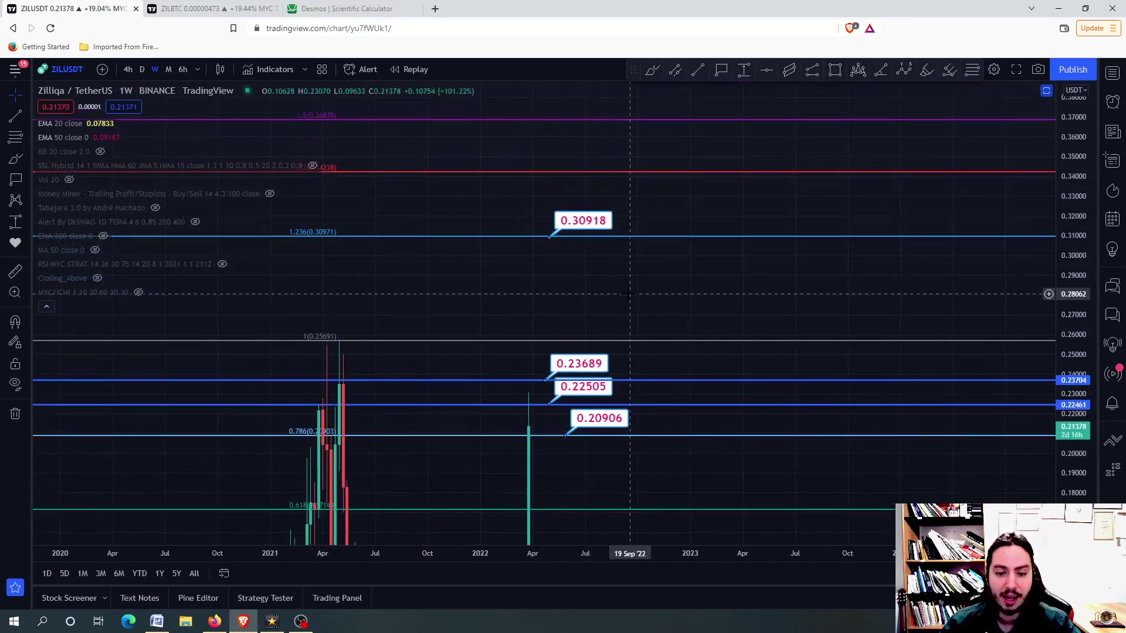
scroll(628, 294, "down", 2)
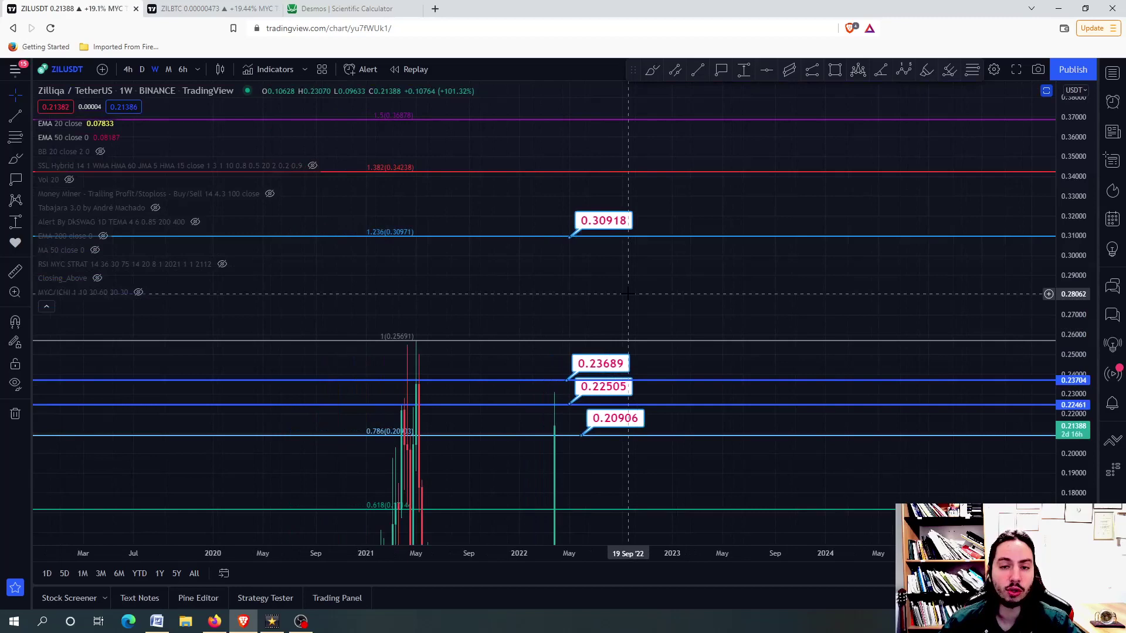
scroll(629, 295, "up", 2)
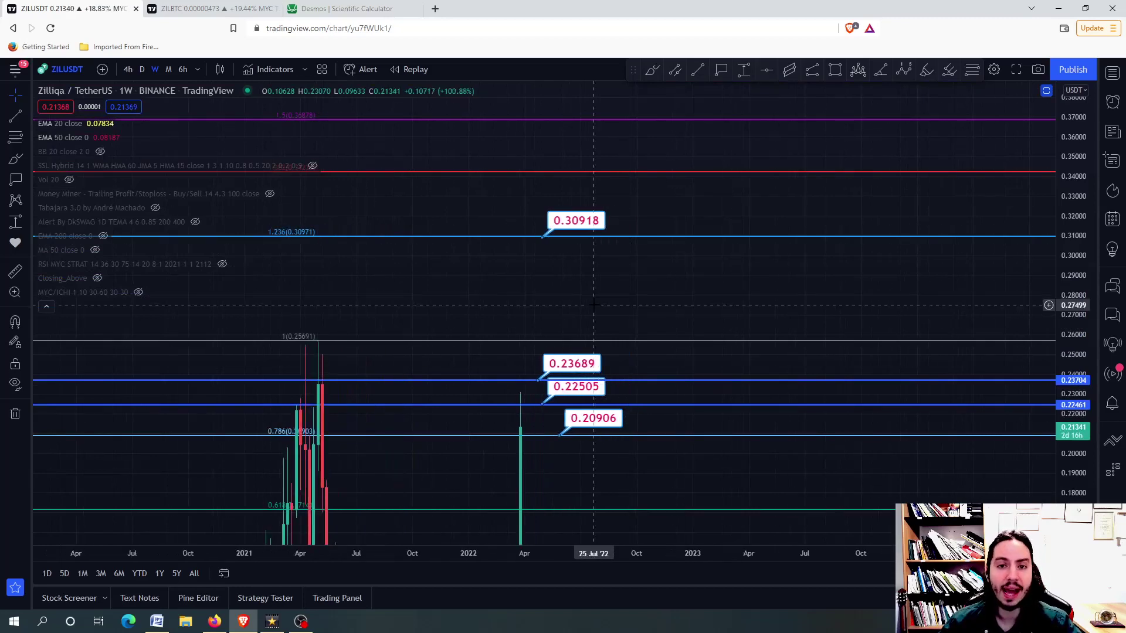
left_click_drag(594, 307, 584, 264)
scroll(583, 289, "up", 2)
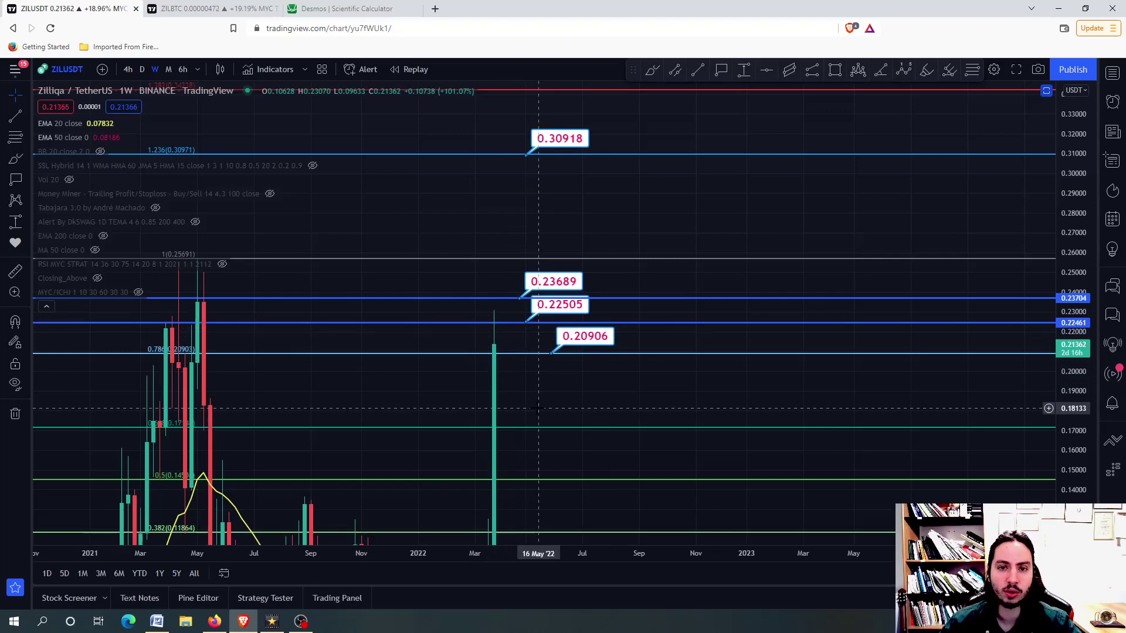
left_click_drag(539, 408, 520, 307)
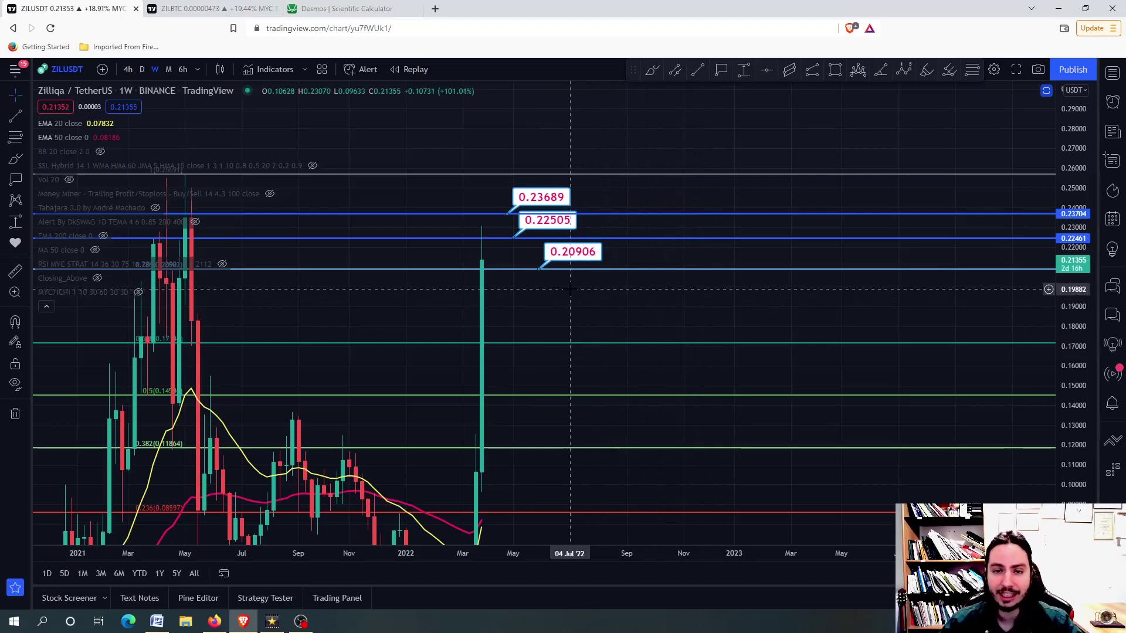
left_click_drag(570, 289, 557, 377)
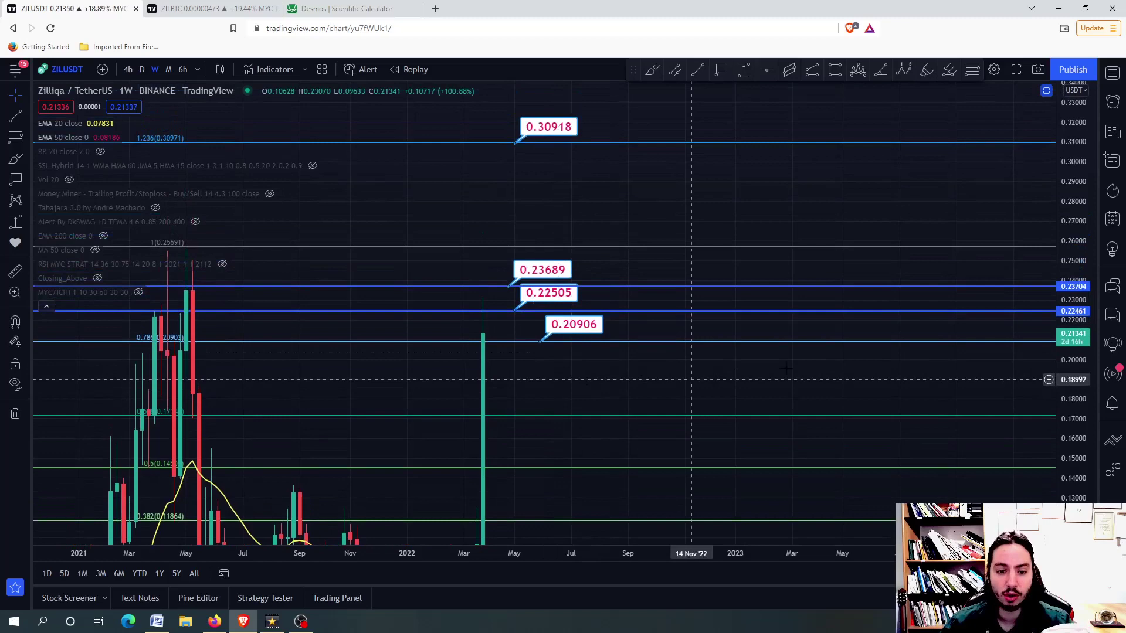
left_click_drag(1069, 379, 1069, 449)
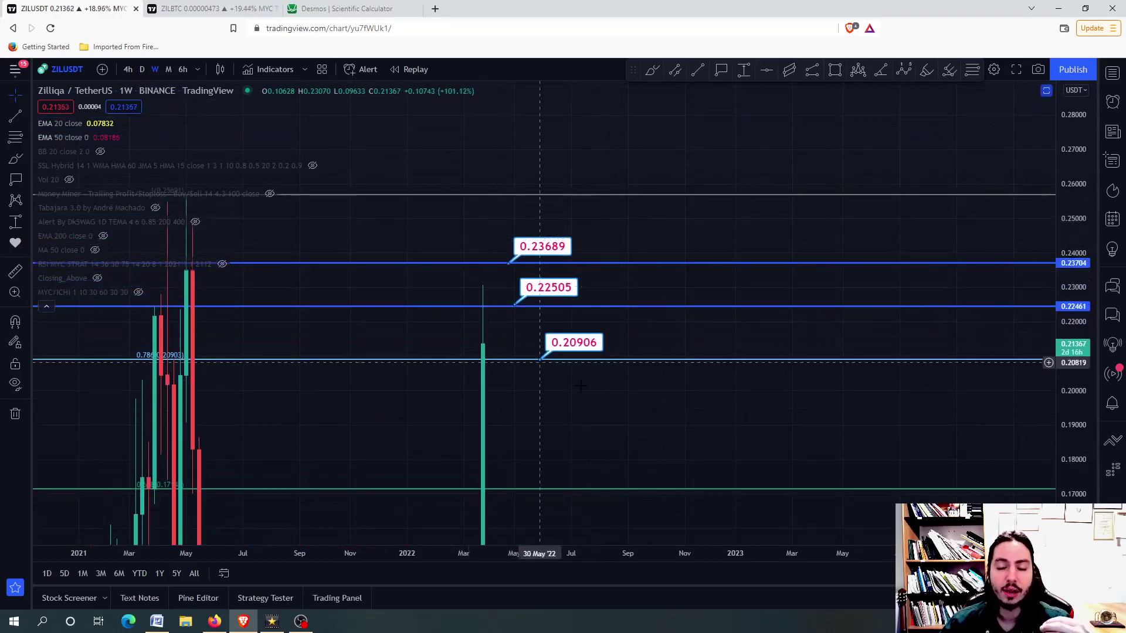
left_click_drag(624, 265, 624, 288)
left_click_drag(570, 367, 557, 367)
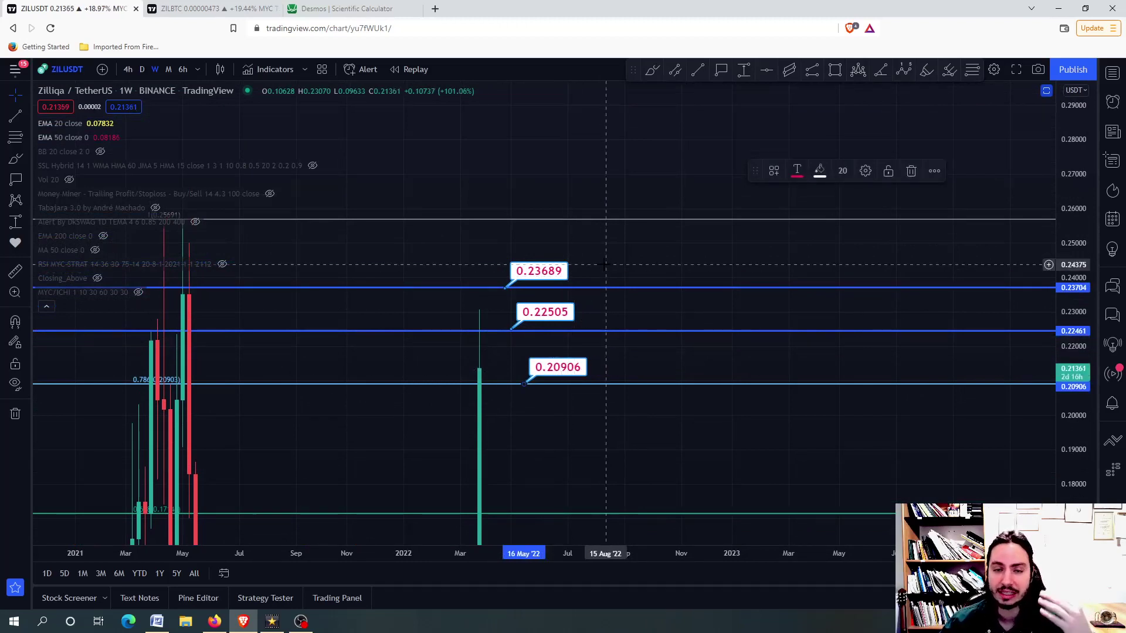
scroll(605, 264, "down", 3)
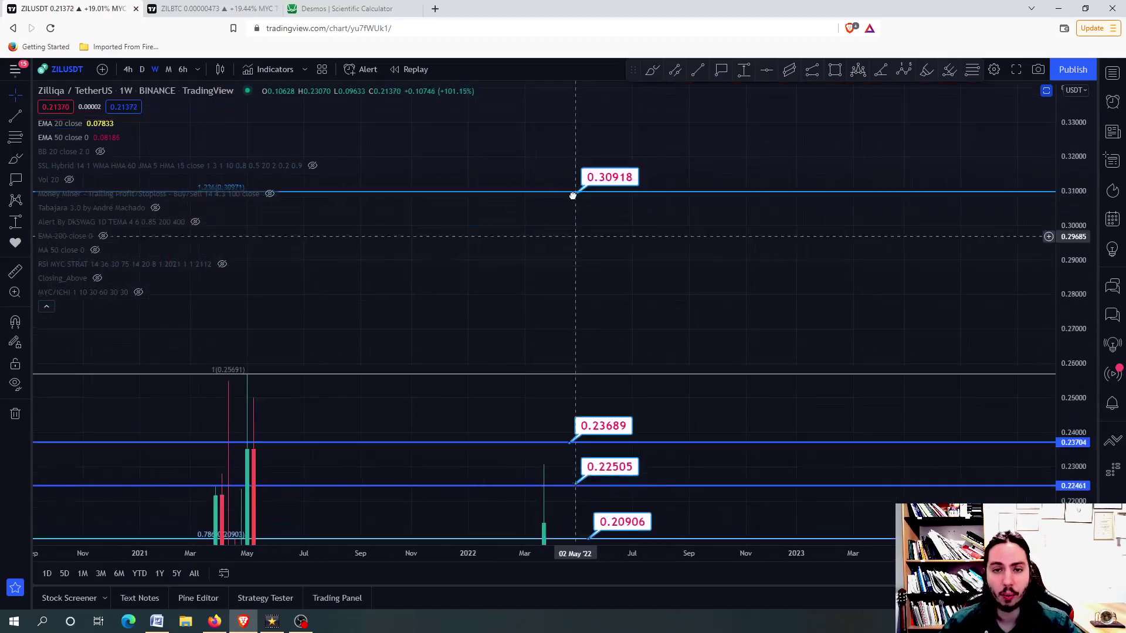
left_click_drag(673, 291, 569, 79)
scroll(581, 304, "up", 2)
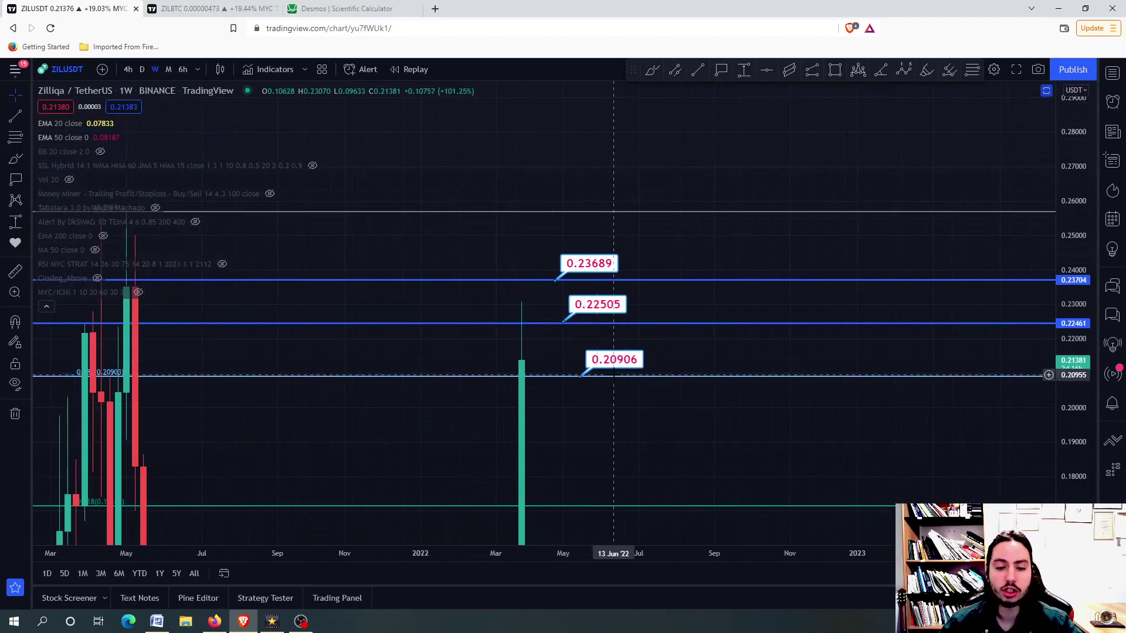
scroll(614, 374, "down", 3)
scroll(564, 387, "down", 3)
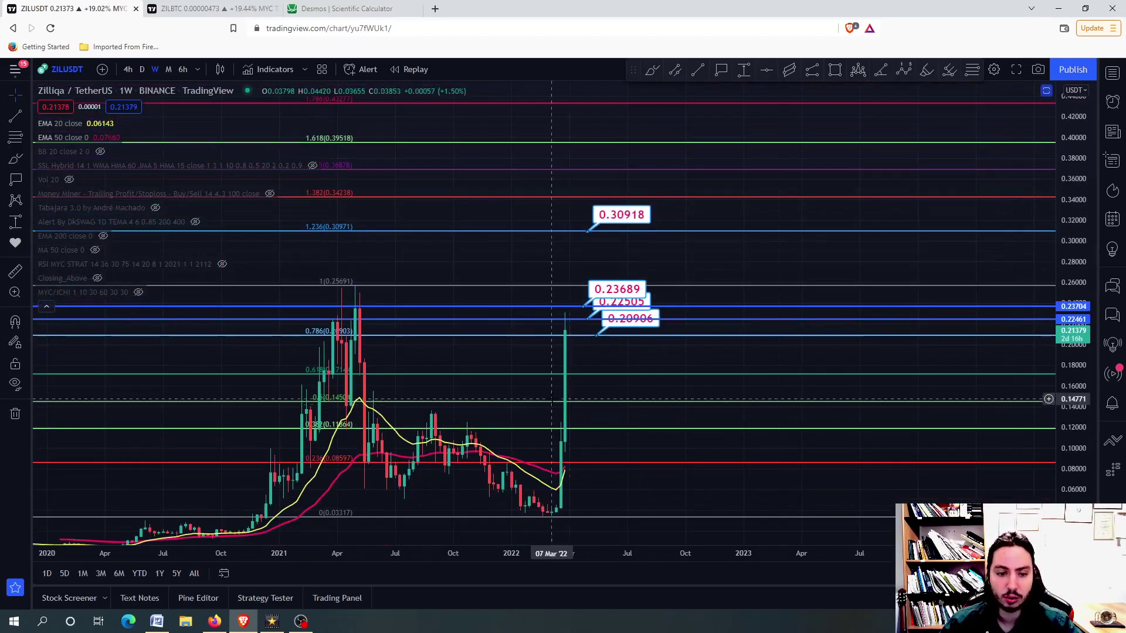
scroll(553, 400, "down", 3)
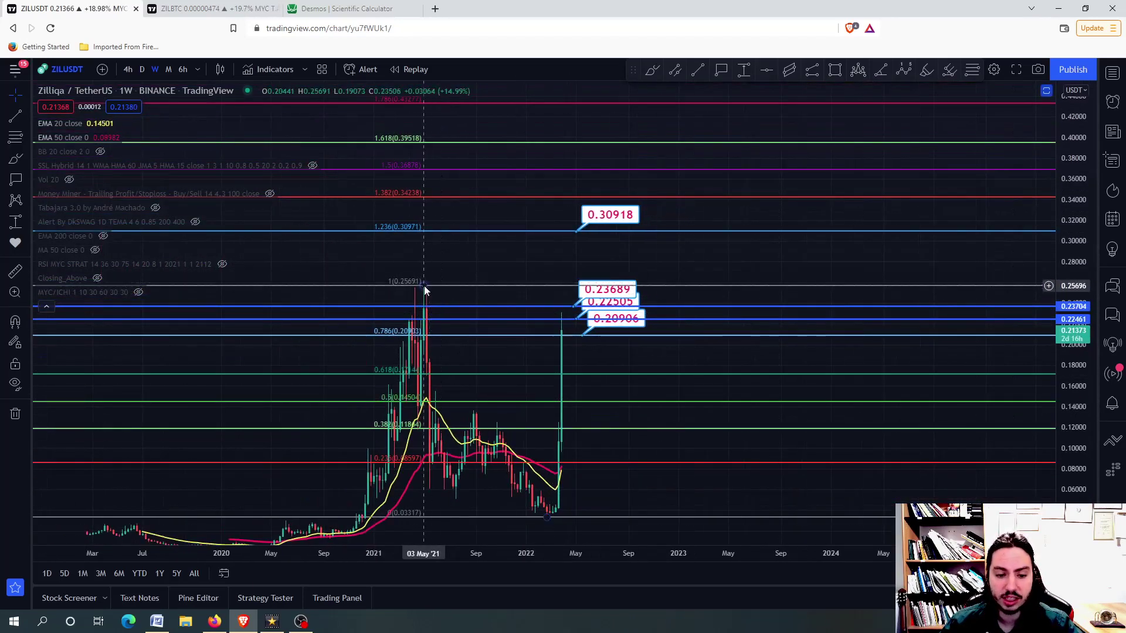
scroll(582, 388, "up", 3)
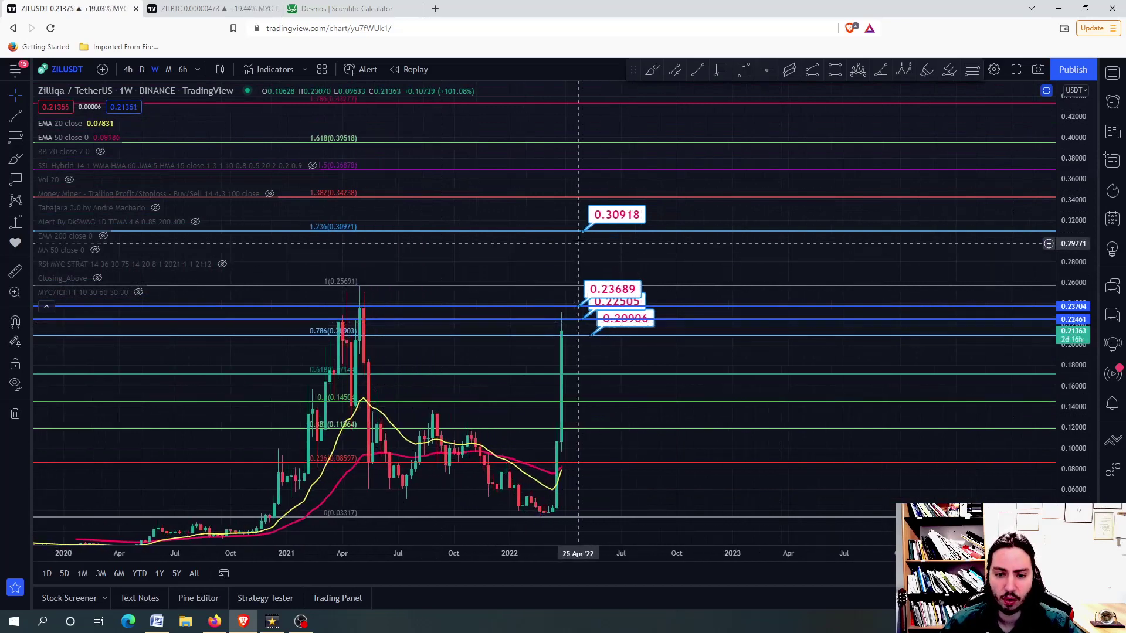
scroll(584, 332, "up", 1)
scroll(583, 332, "up", 1)
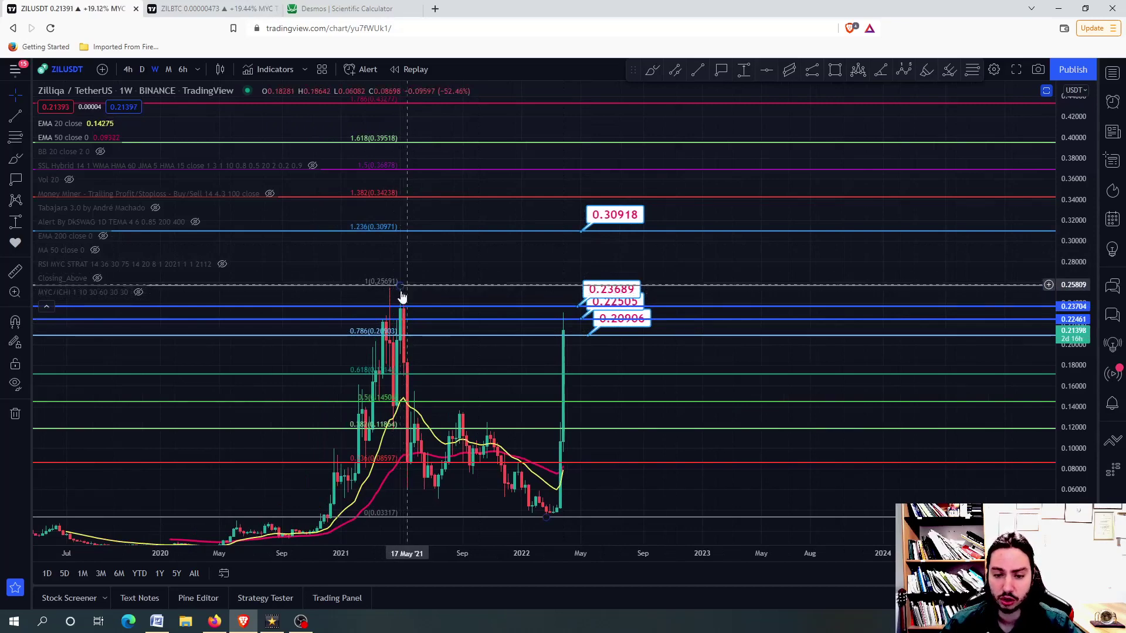
scroll(390, 290, "up", 2)
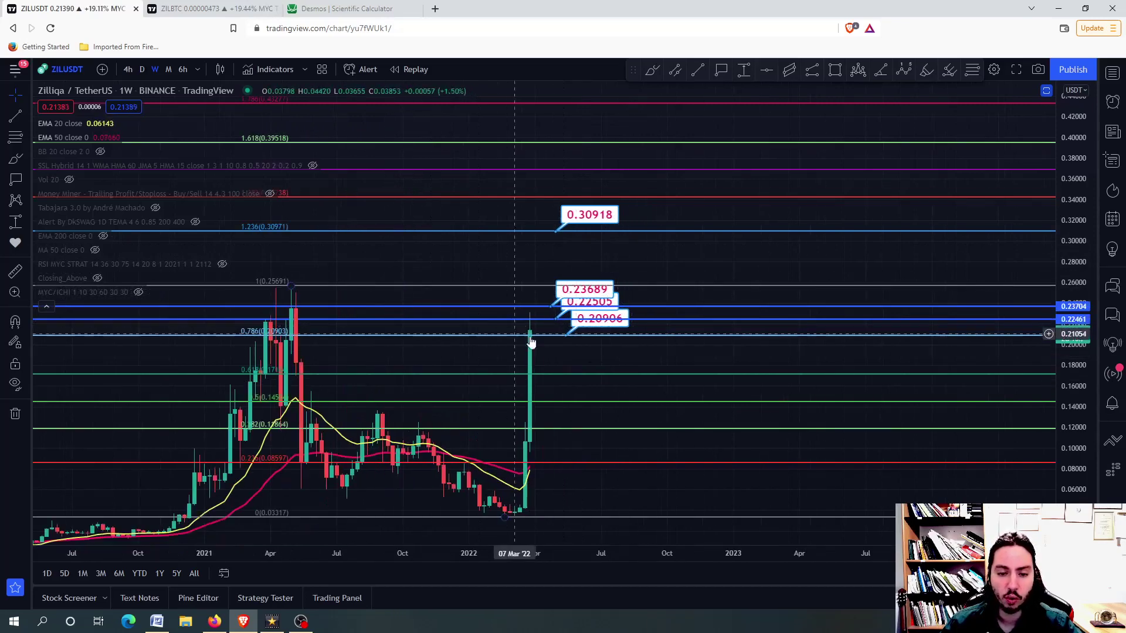
scroll(1049, 415, "up", 2)
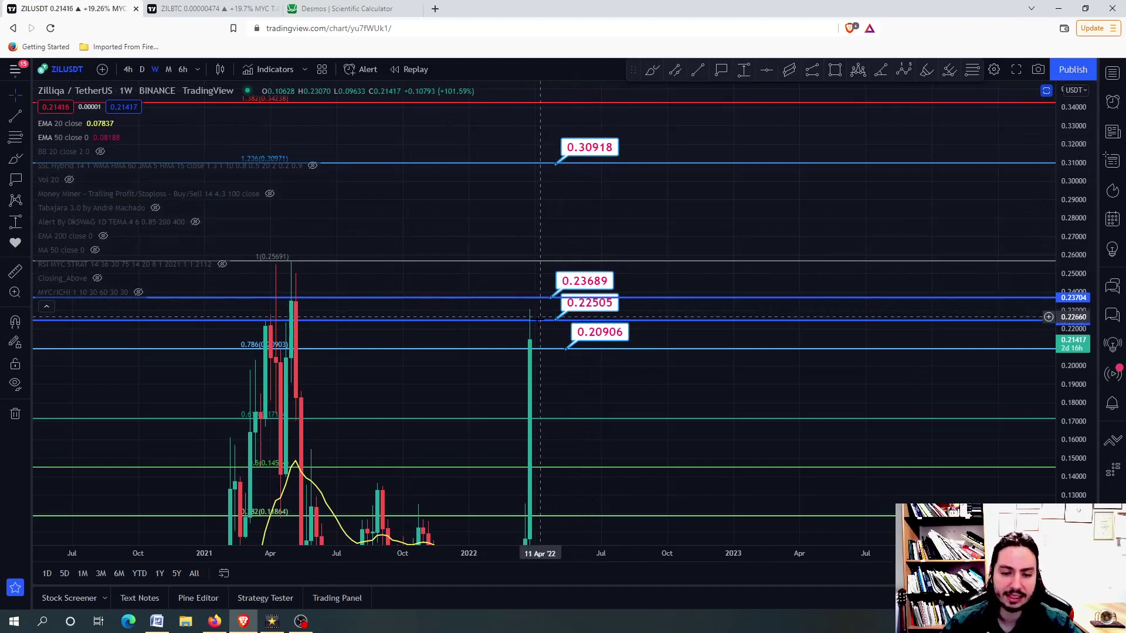
scroll(561, 290, "up", 2)
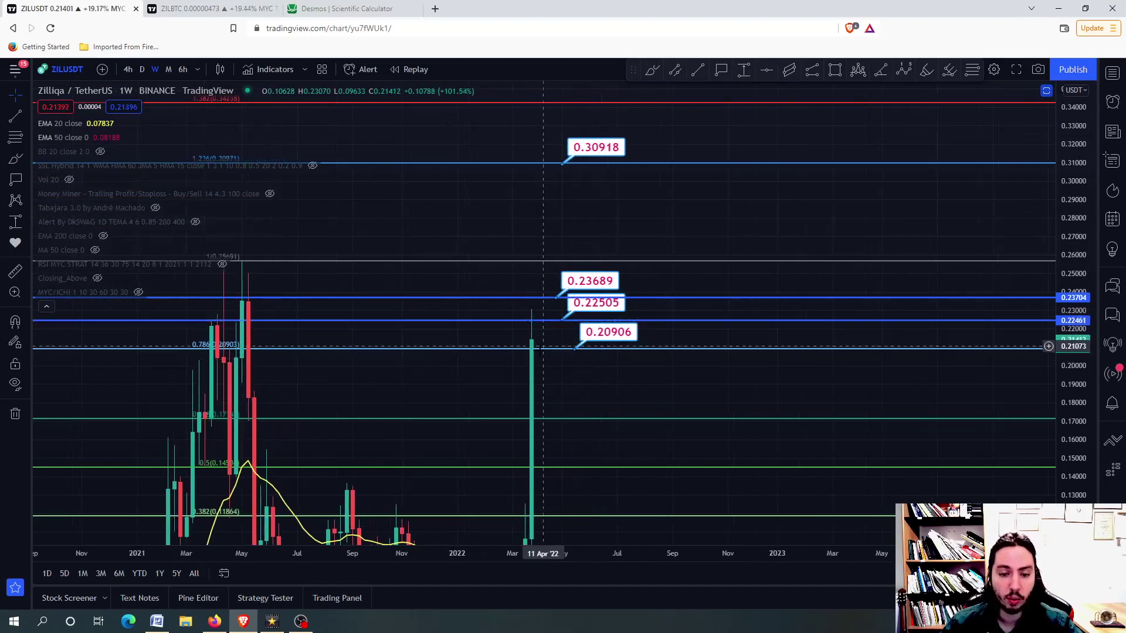
scroll(562, 355, "up", 1)
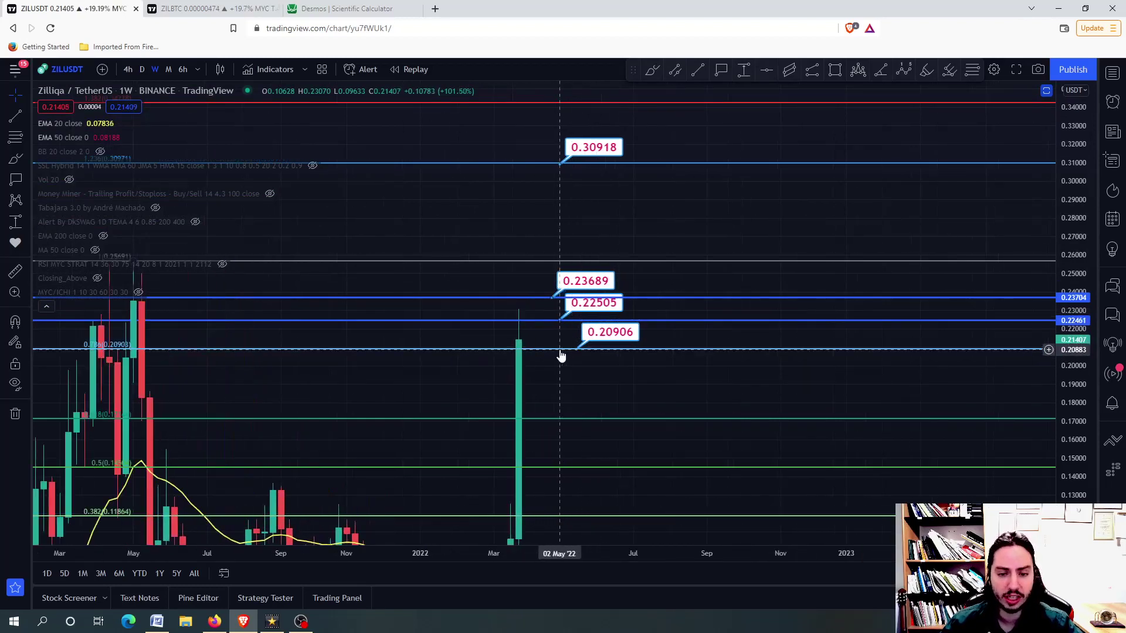